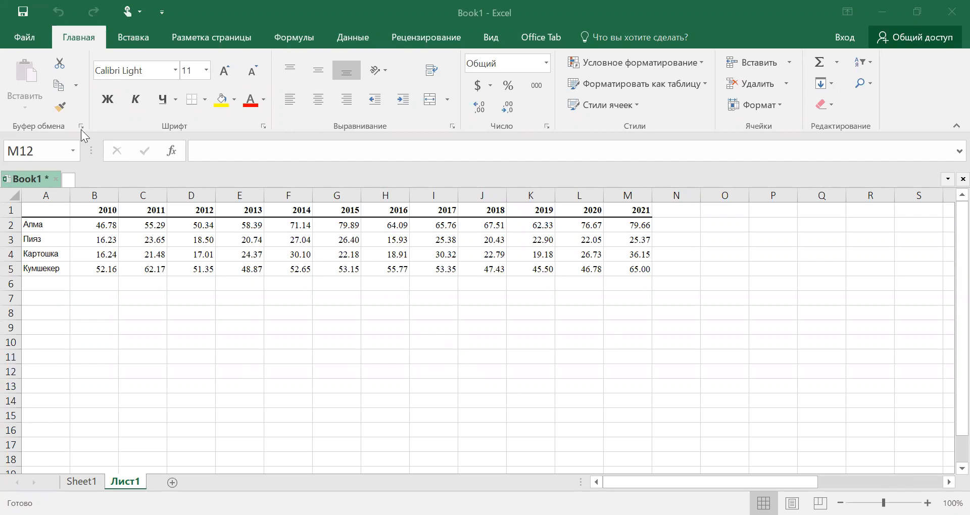
Step: Insert a clustered column chart from the data in A1:M5
drag(41, 210, 614, 266)
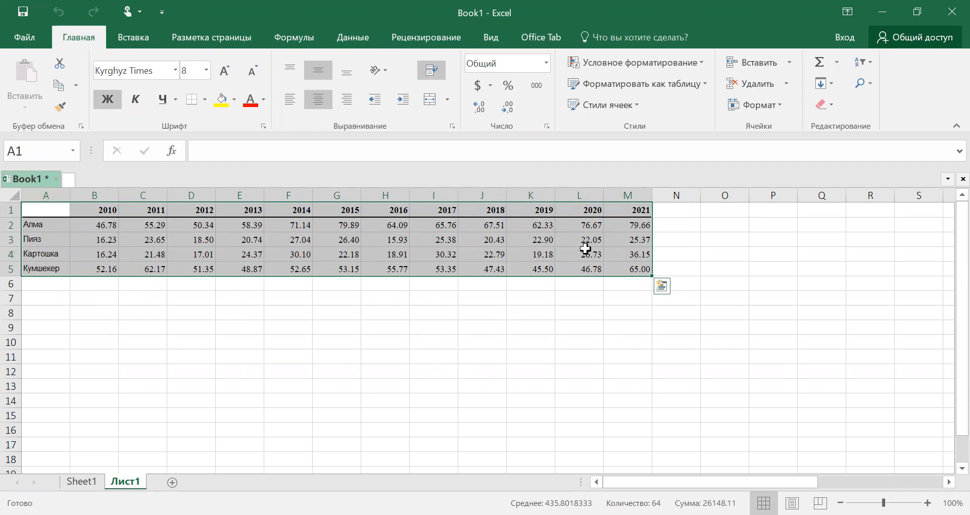
click(146, 44)
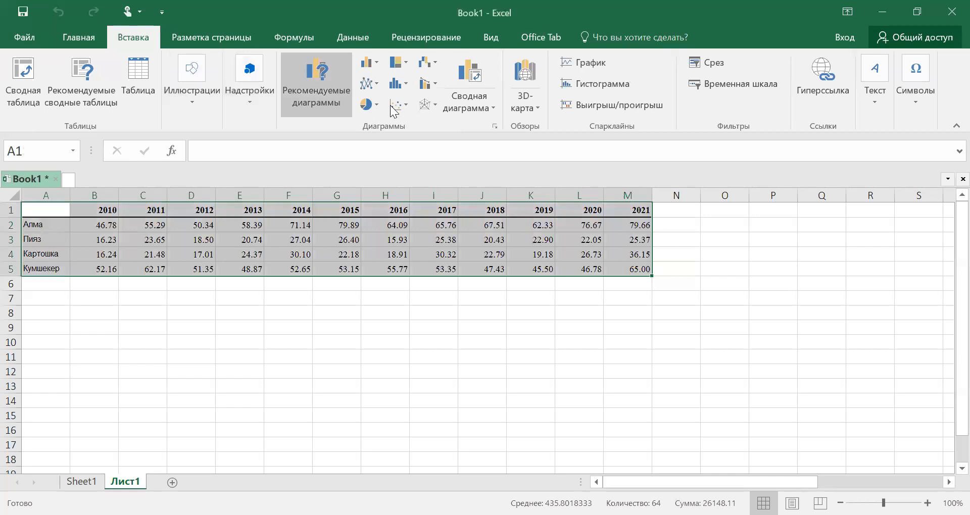
click(374, 64)
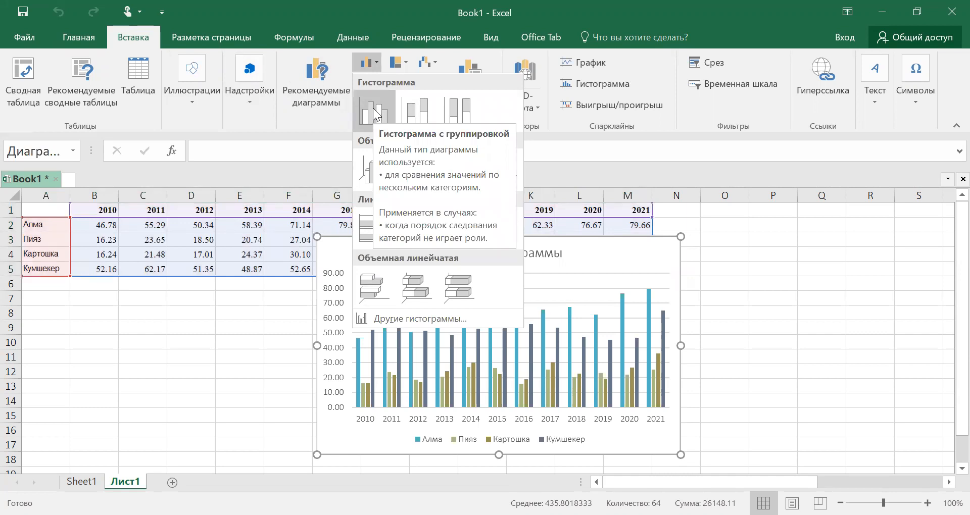
click(375, 112)
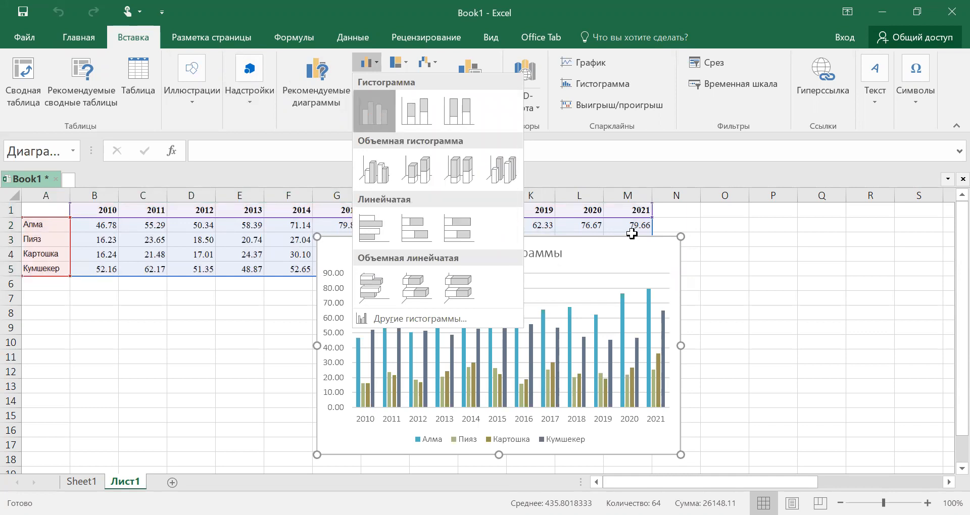
Step: Replace the chart's placeholder title with "Баалар"
click(502, 255)
drag(439, 253, 550, 256)
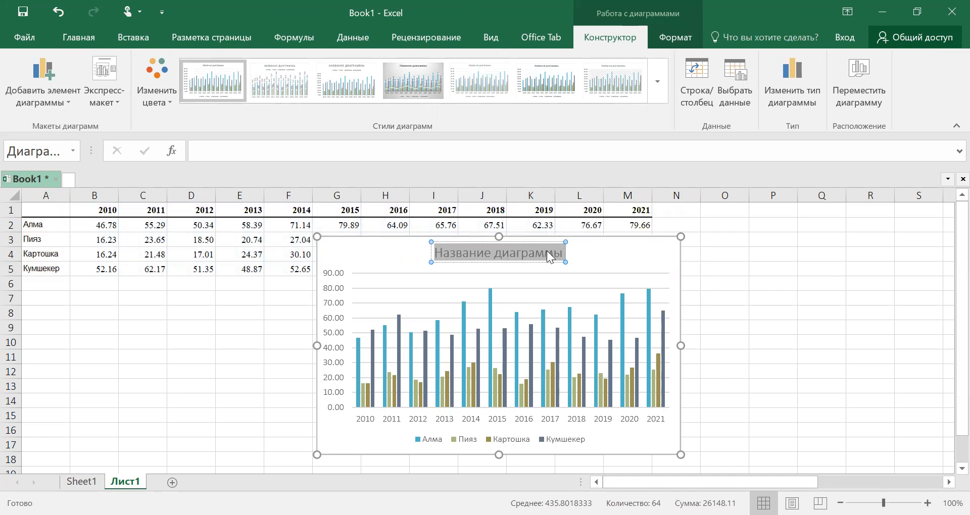
text(Баала)
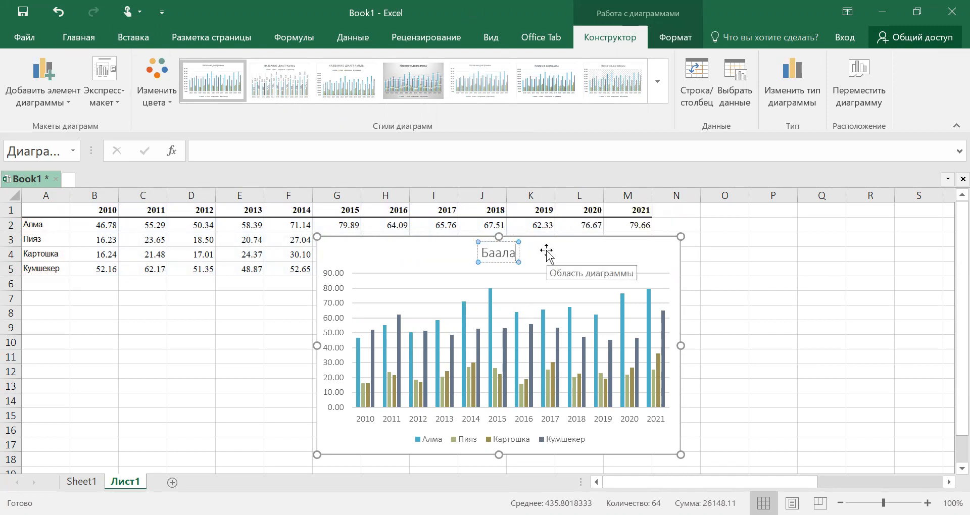
text(р)
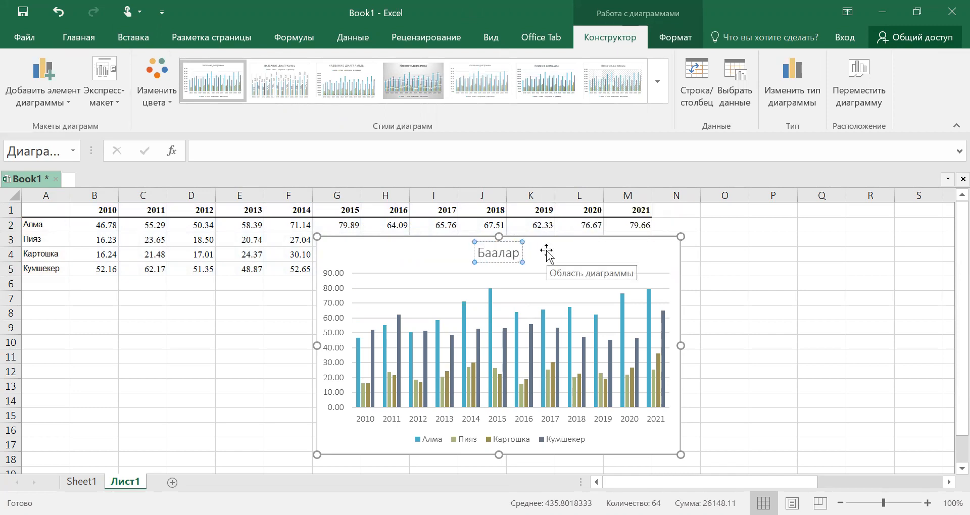
click(791, 300)
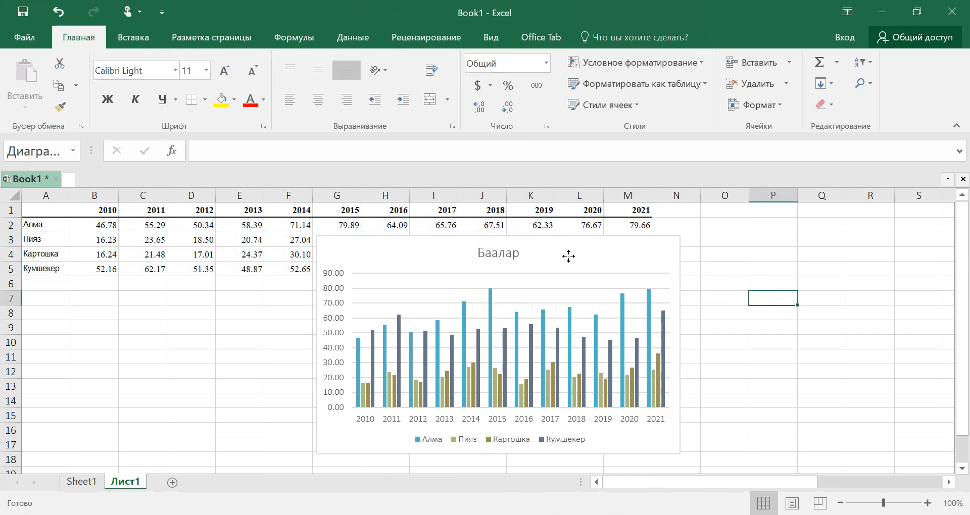
Step: Move the chart up to just below the year header row and enlarge it to about 5.9 by 3.4 inches
click(563, 260)
drag(563, 260, 556, 227)
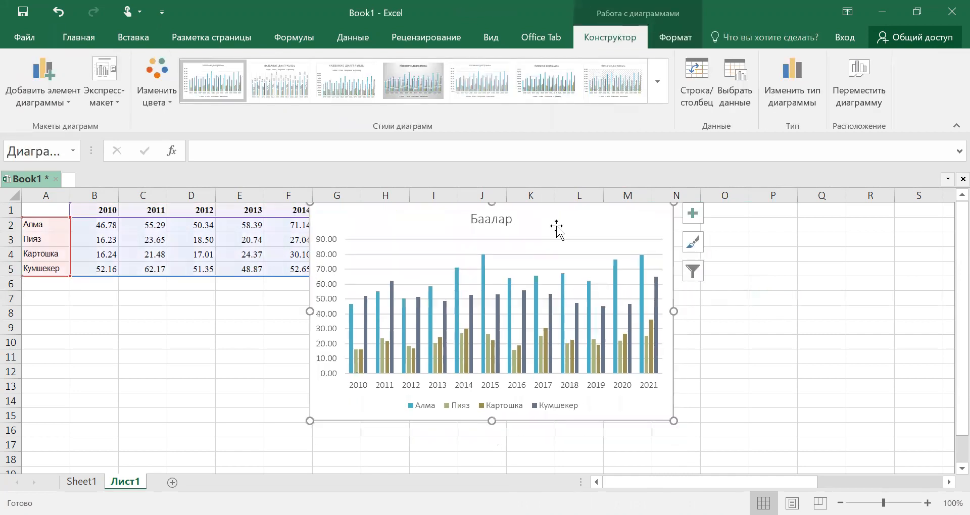
drag(675, 421, 737, 450)
drag(630, 229, 628, 241)
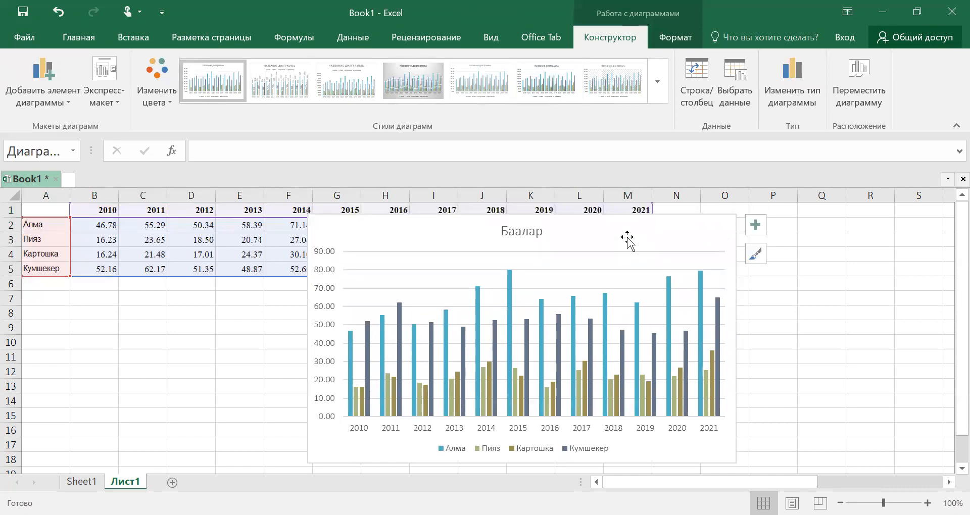
Step: Open the chart's data source selection and exclude the years 2011 to 2014 from the horizontal axis categories
click(738, 73)
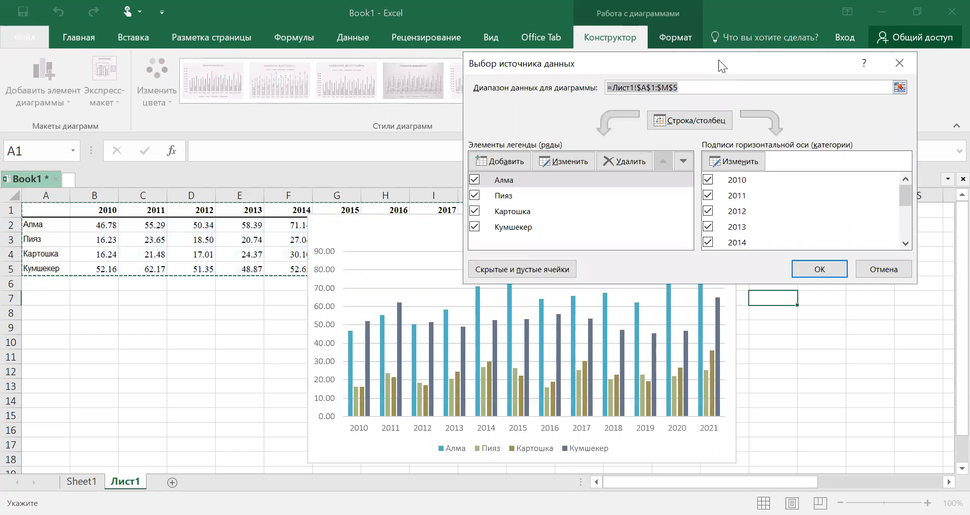
drag(718, 60, 751, 41)
click(741, 177)
click(742, 193)
click(741, 209)
scroll(780, 192, down, 3)
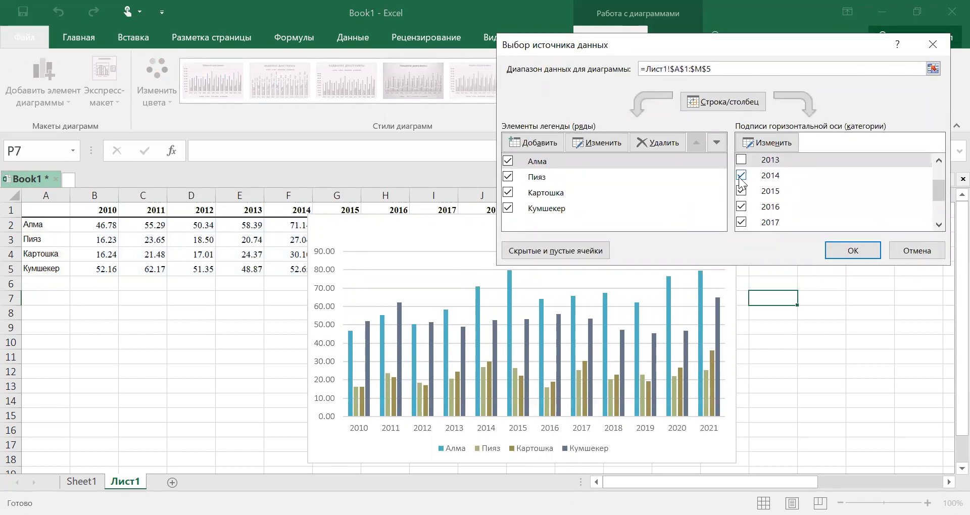
click(741, 177)
Step: Exclude the years 2016 to 2019 and 2021 from the chart's horizontal axis categories
click(741, 207)
click(741, 222)
drag(939, 180, 939, 188)
click(742, 212)
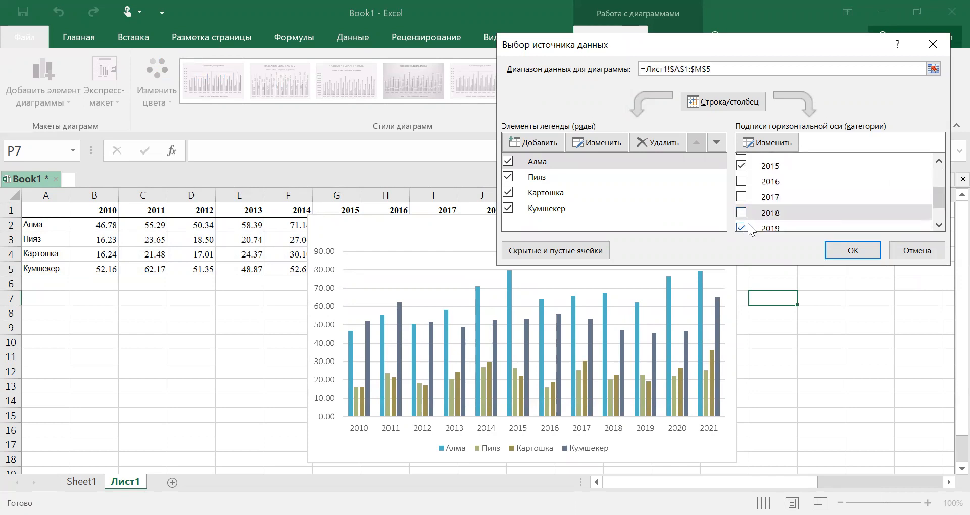
click(742, 228)
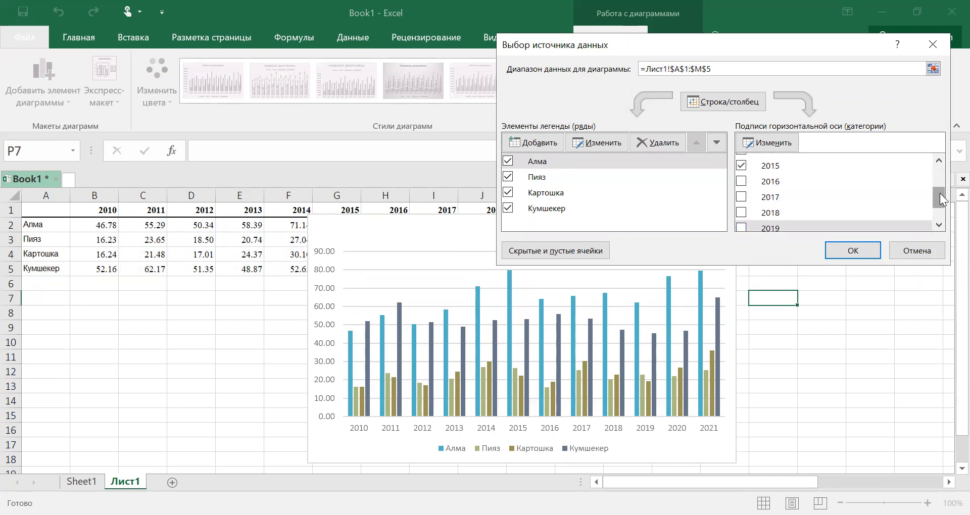
scroll(841, 209, down, 2)
click(743, 227)
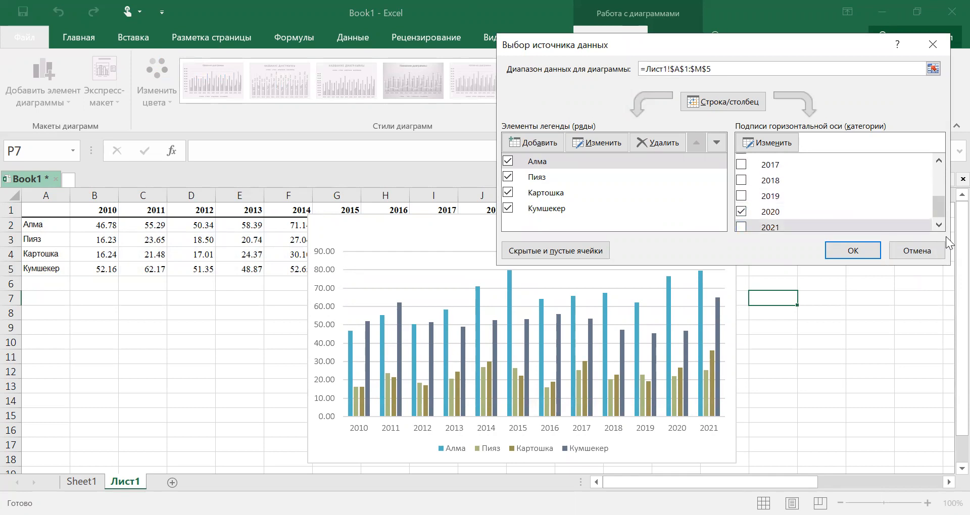
Step: Exclude the Пияз and Картошка series from the chart and apply the data selection
click(507, 177)
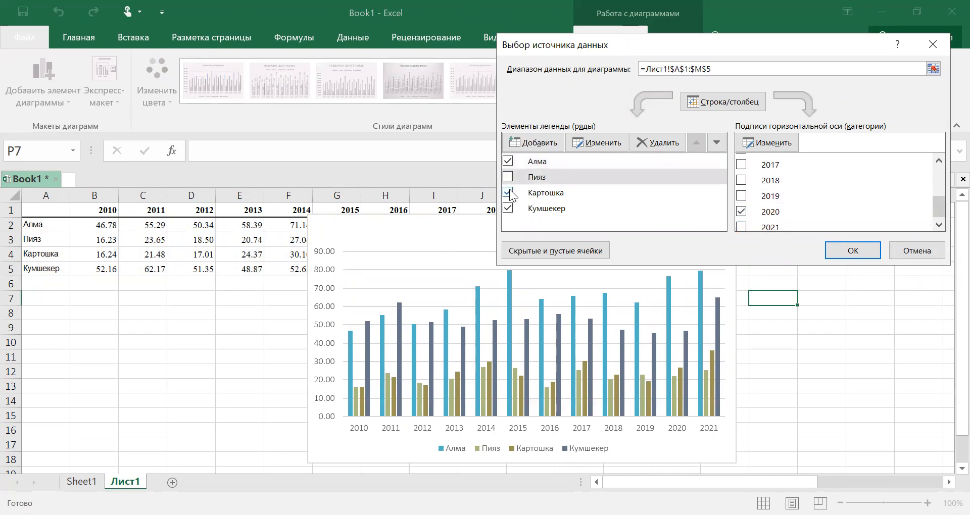
click(508, 192)
click(854, 250)
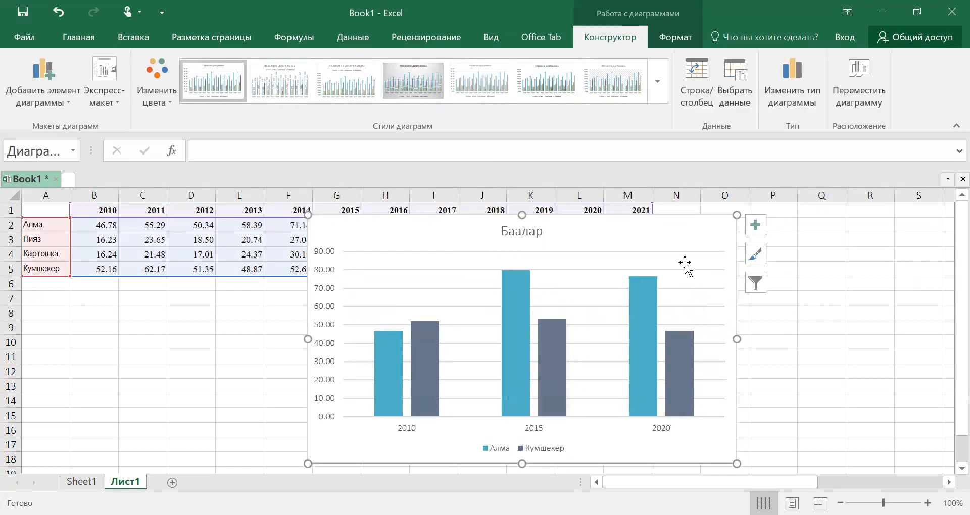
Step: Move the chart over columns D to L, near the top of the sheet
drag(656, 243, 531, 236)
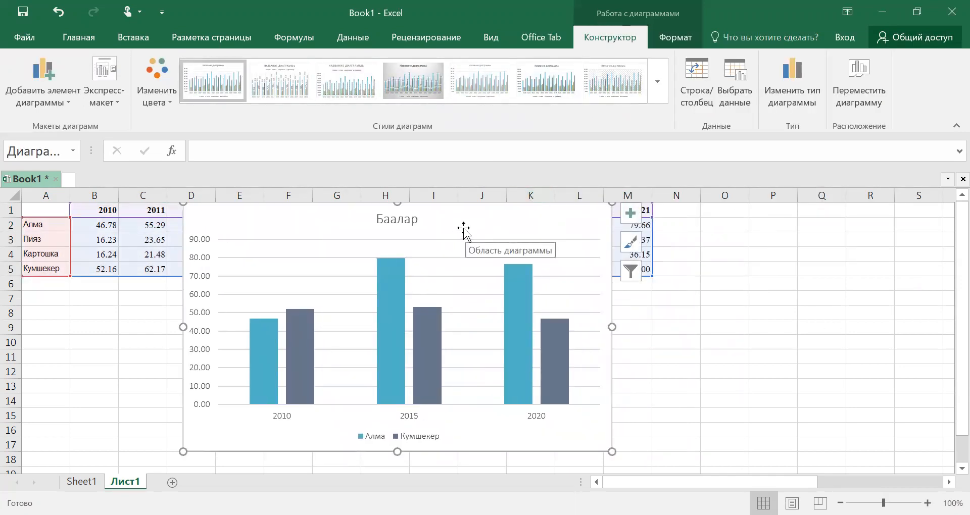
drag(465, 226, 469, 231)
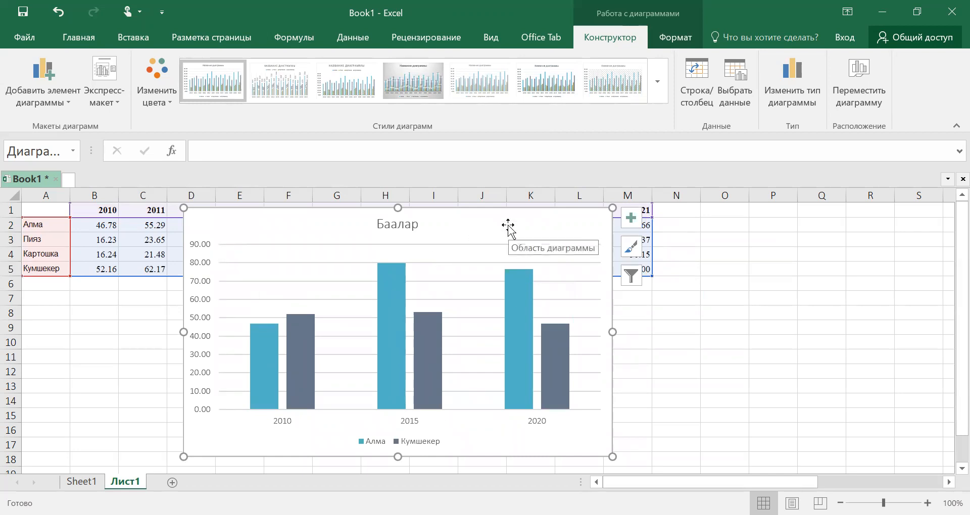
click(746, 338)
click(875, 264)
click(805, 399)
click(667, 371)
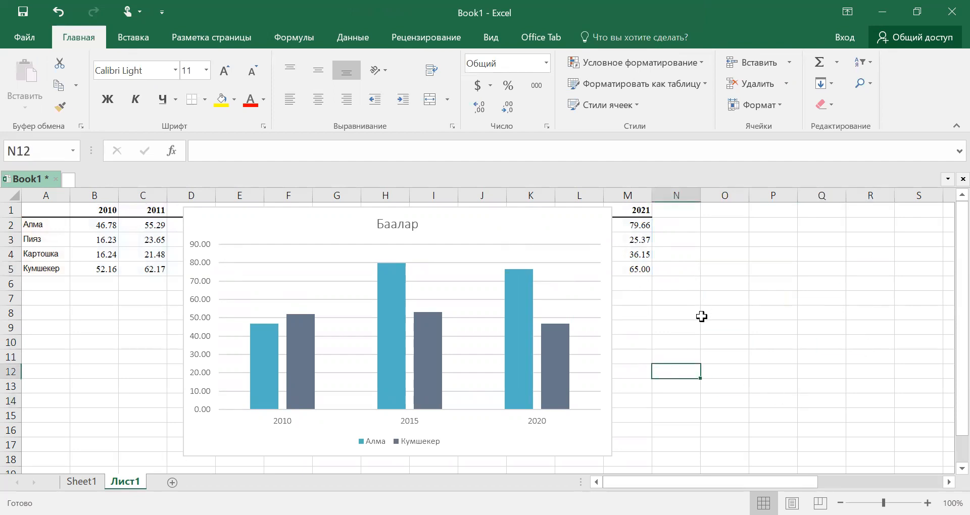
click(792, 286)
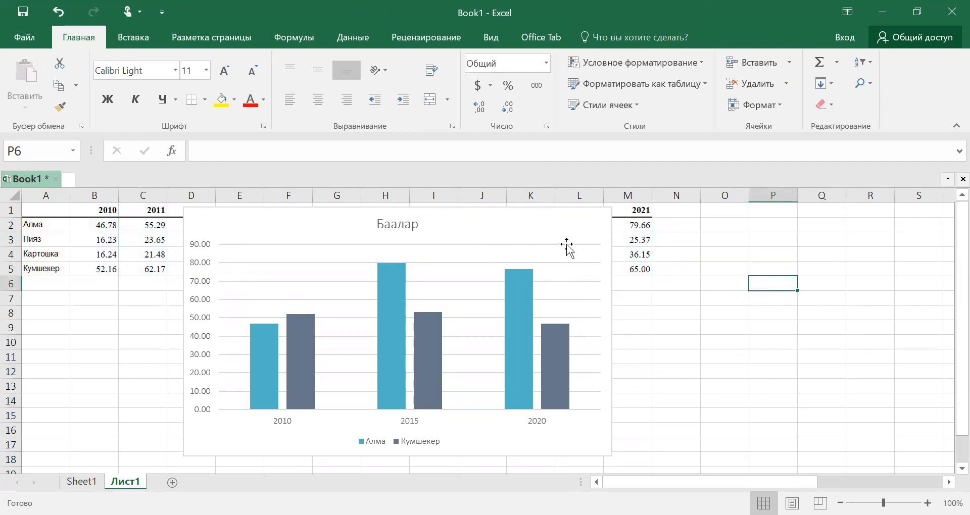
click(516, 231)
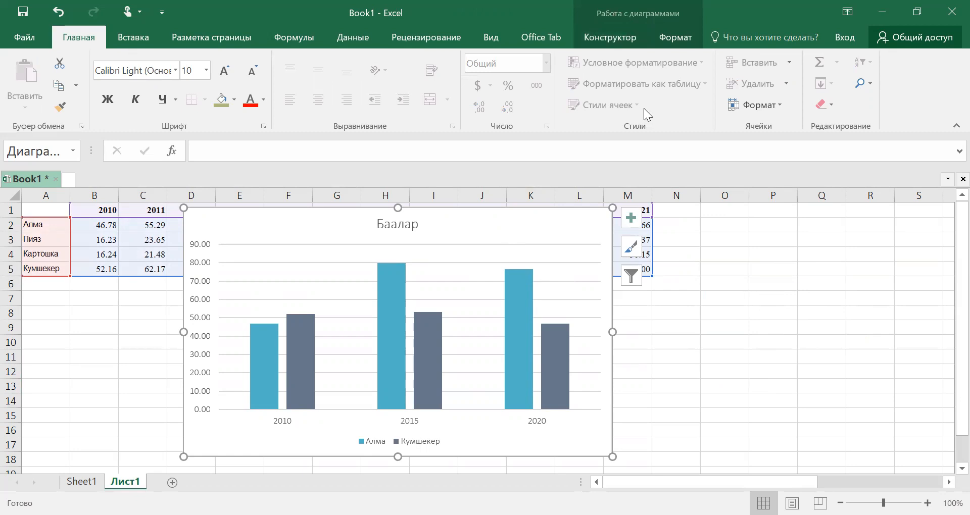
click(786, 289)
click(702, 342)
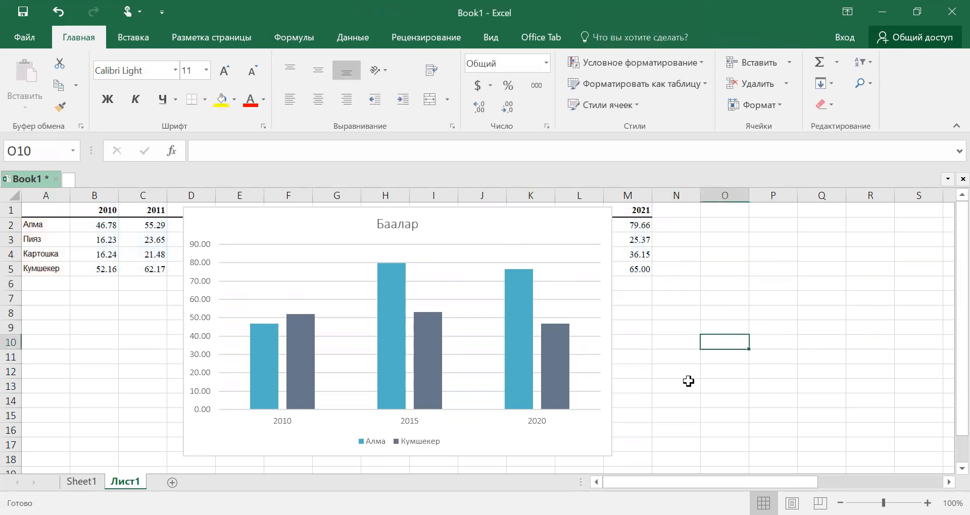
click(686, 381)
Step: Try several preset chart styles and apply the light one with overlapping semi-transparent columns and data labels
click(500, 221)
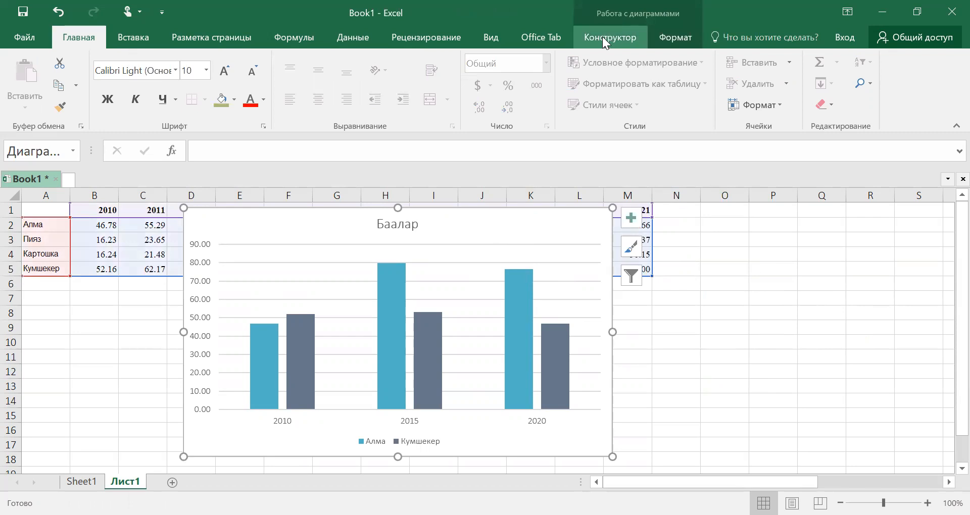
click(605, 40)
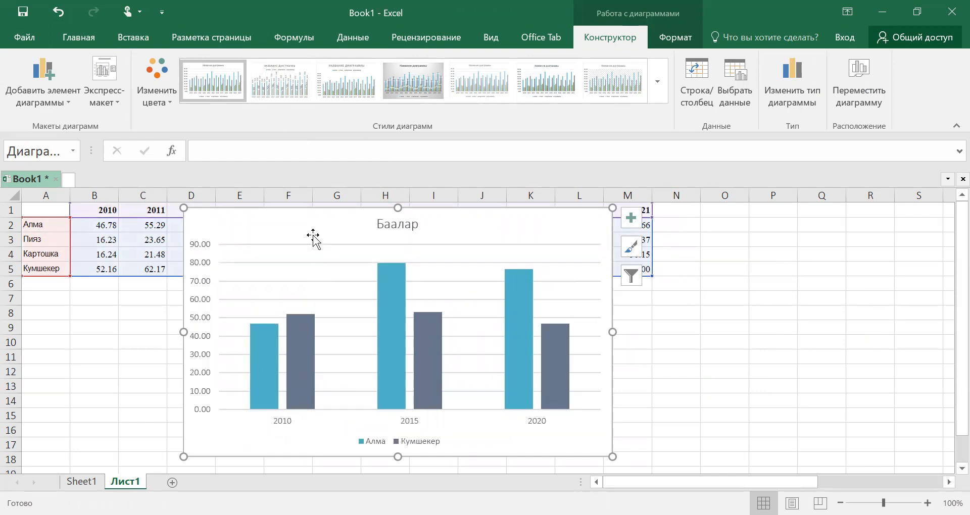
click(267, 77)
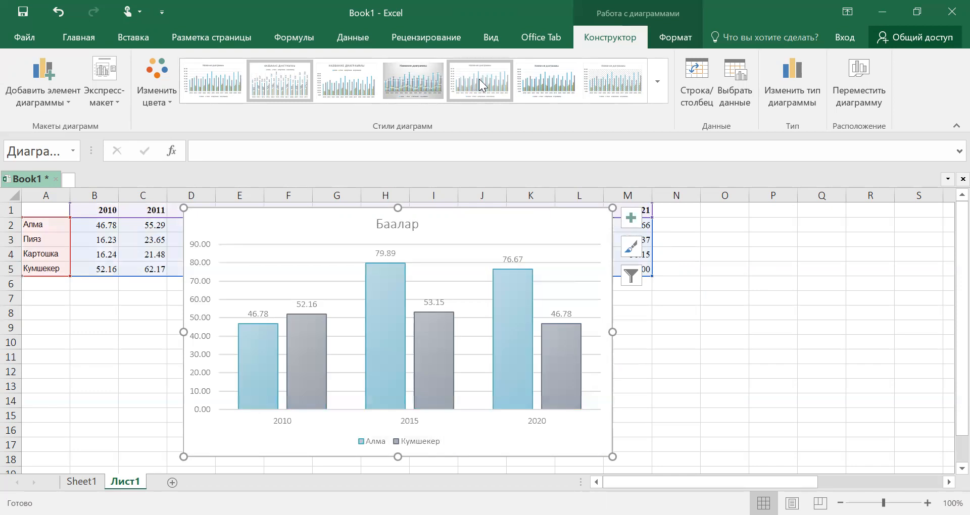
click(479, 79)
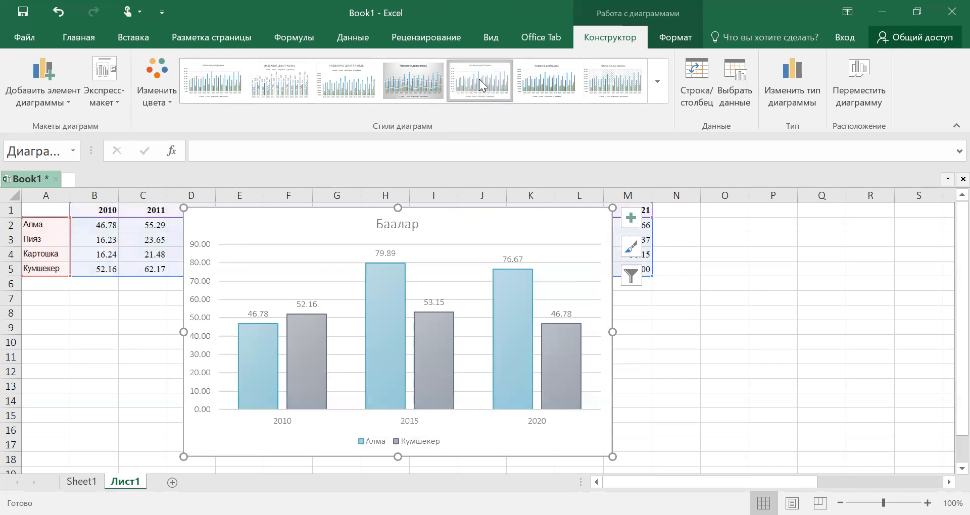
click(657, 79)
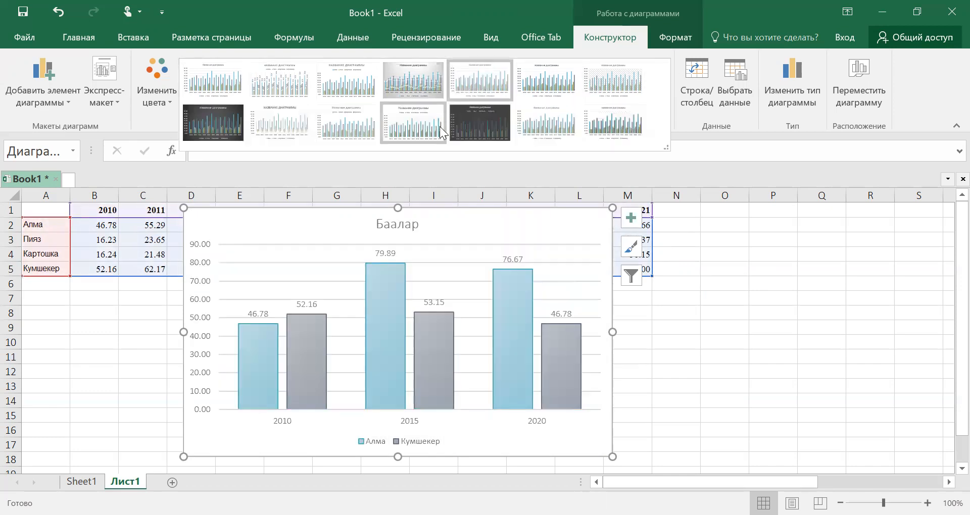
click(206, 126)
click(546, 81)
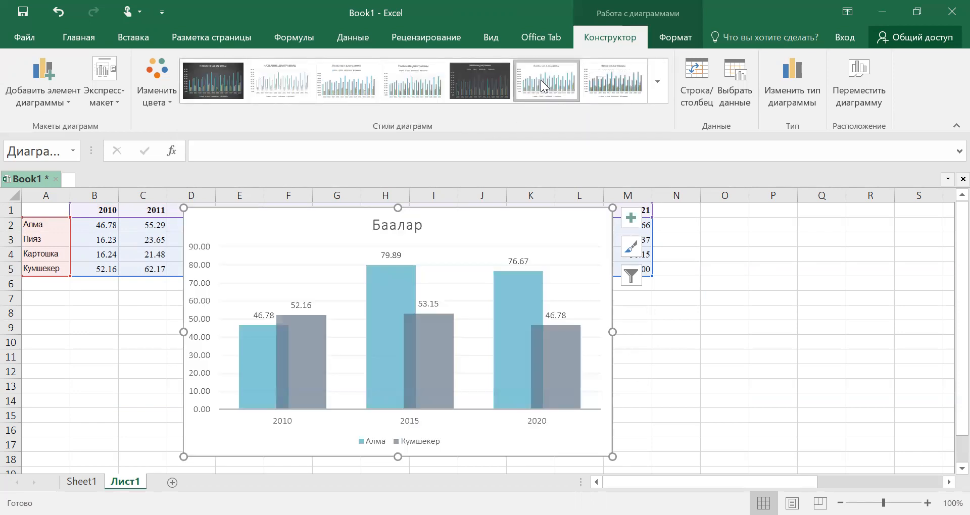
click(689, 385)
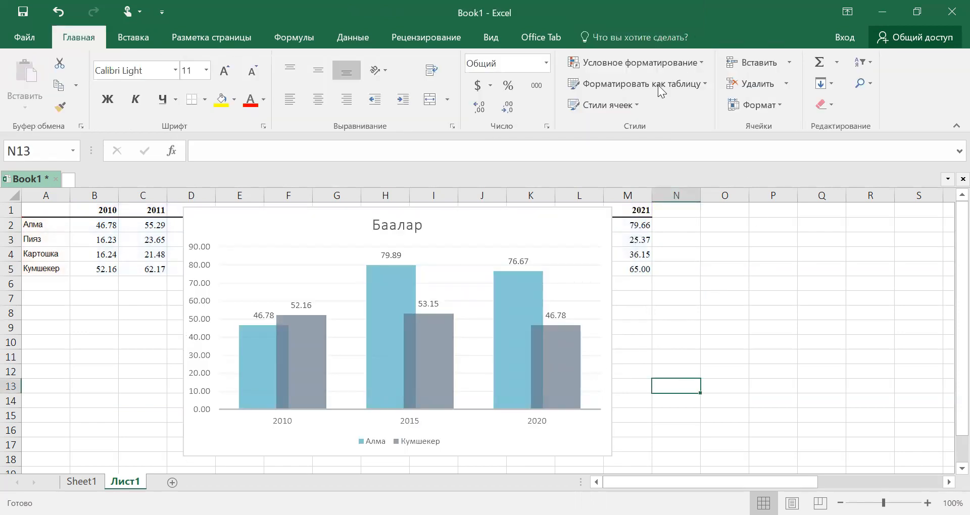
click(511, 242)
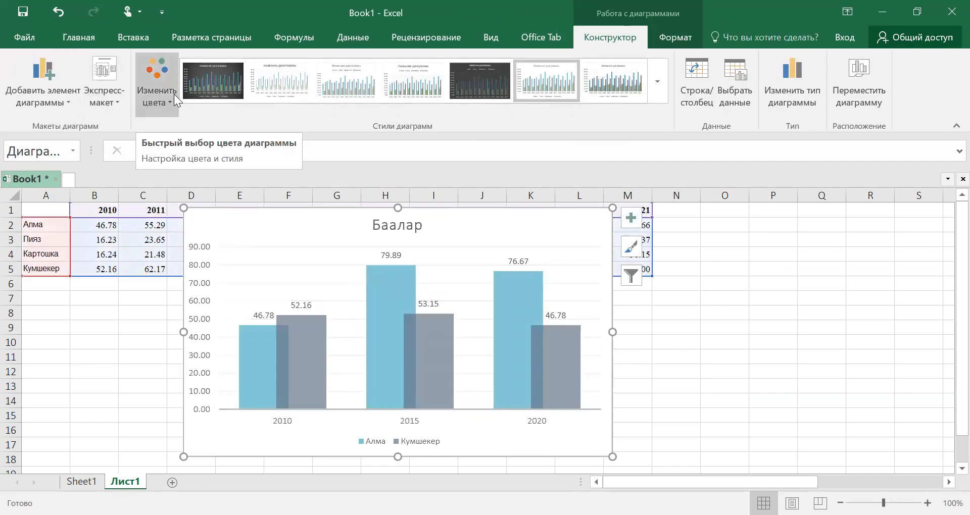
click(164, 98)
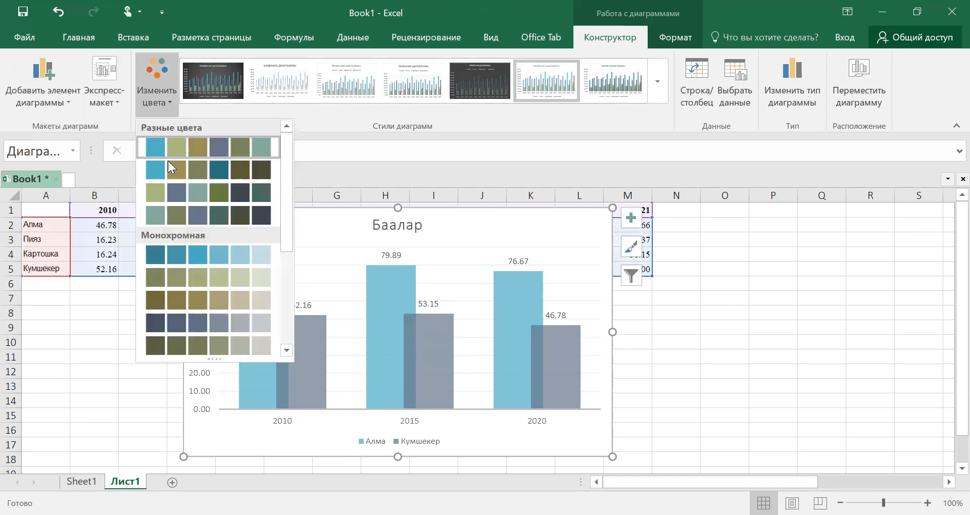
drag(286, 216, 286, 324)
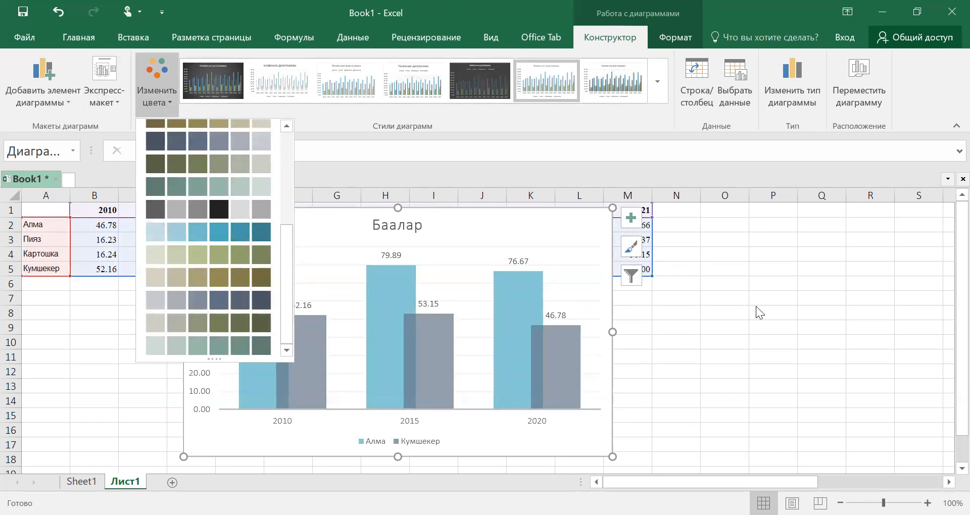
click(486, 237)
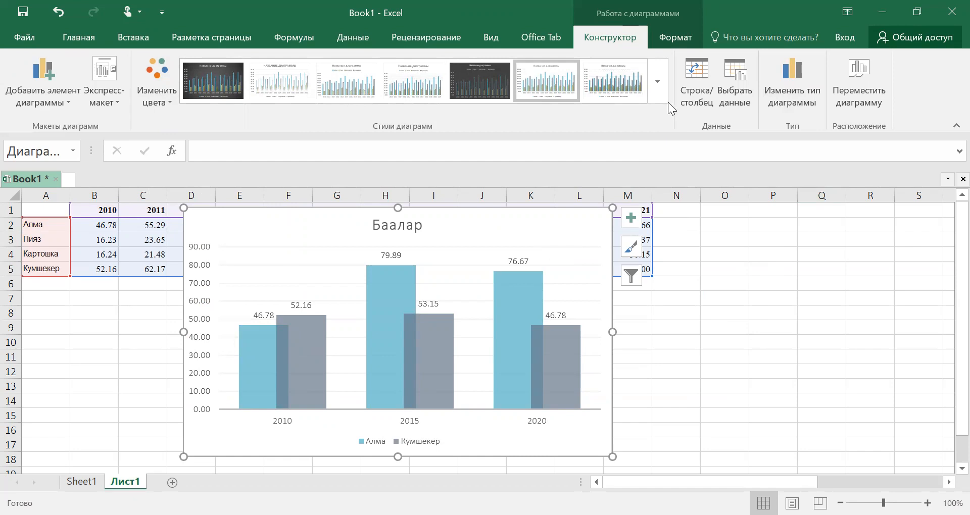
Step: Fill the chart area with a light olive-green theme color and outline it in Аквамариновый, Акцент 1, более светлый оттенок 40%
click(676, 38)
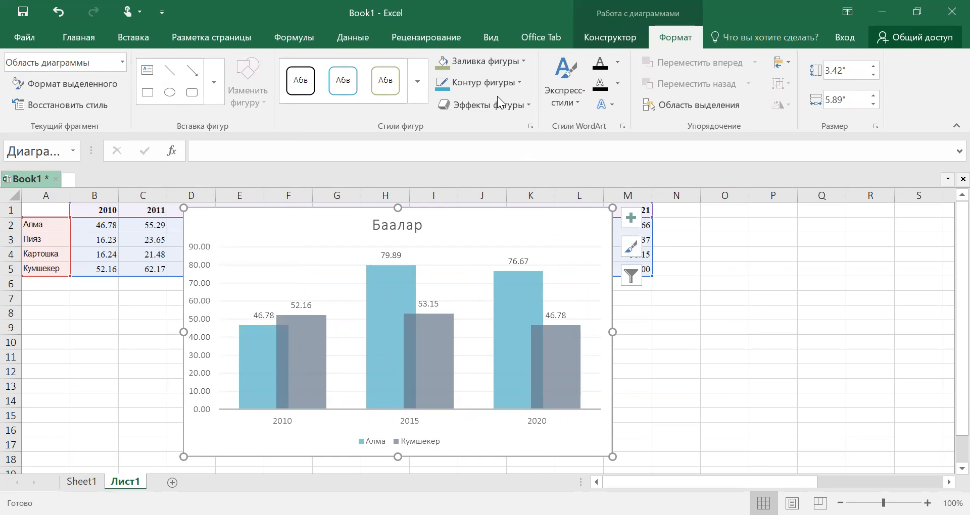
click(494, 65)
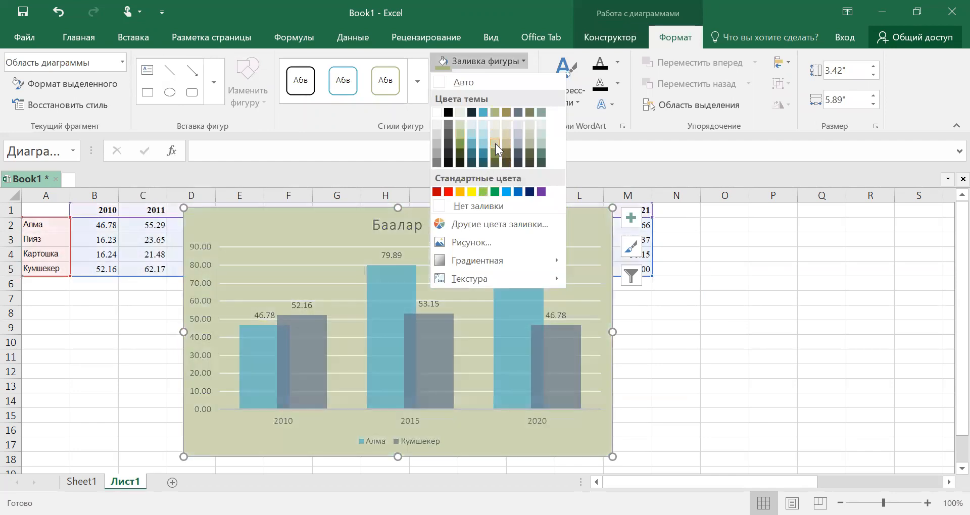
click(495, 144)
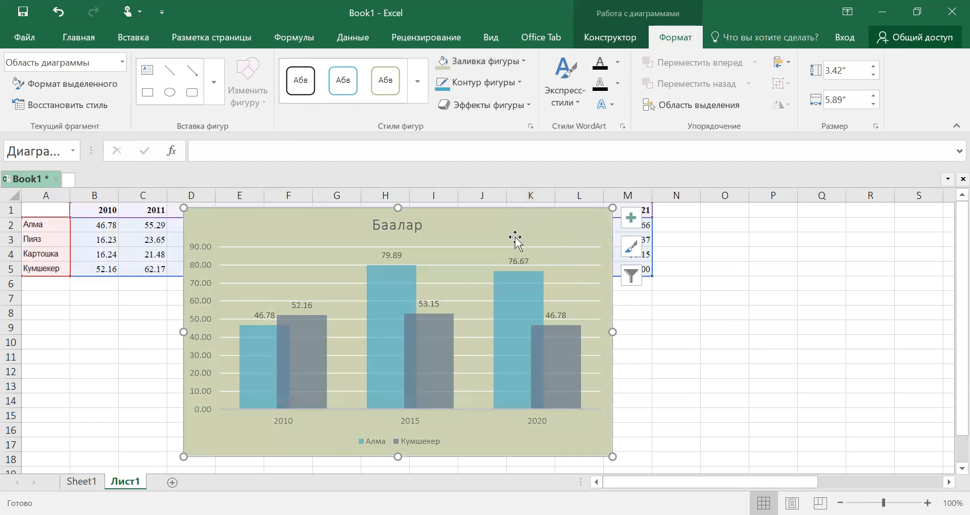
click(515, 83)
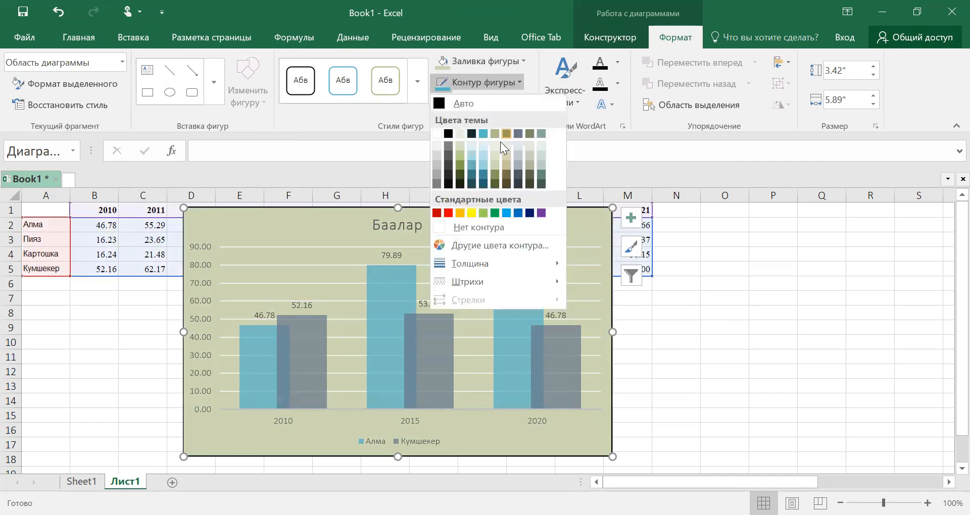
click(484, 166)
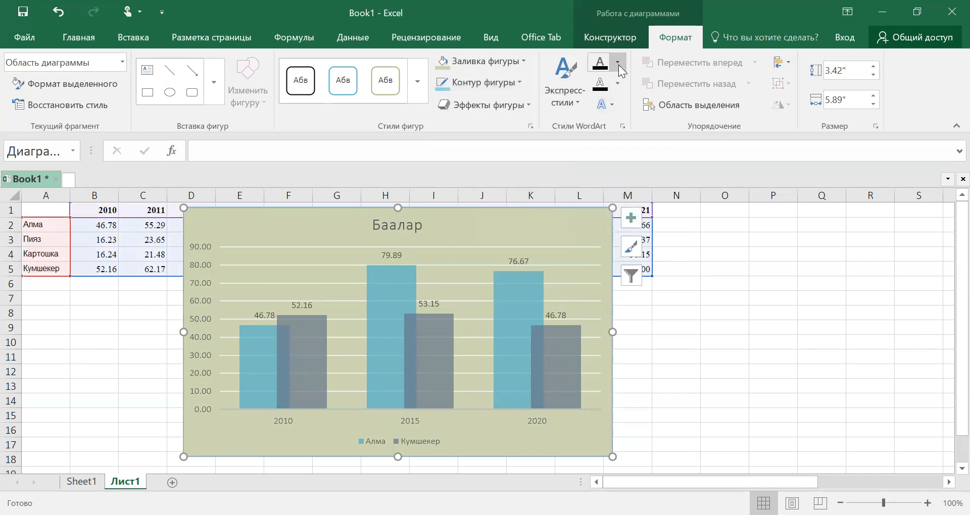
click(676, 342)
click(559, 232)
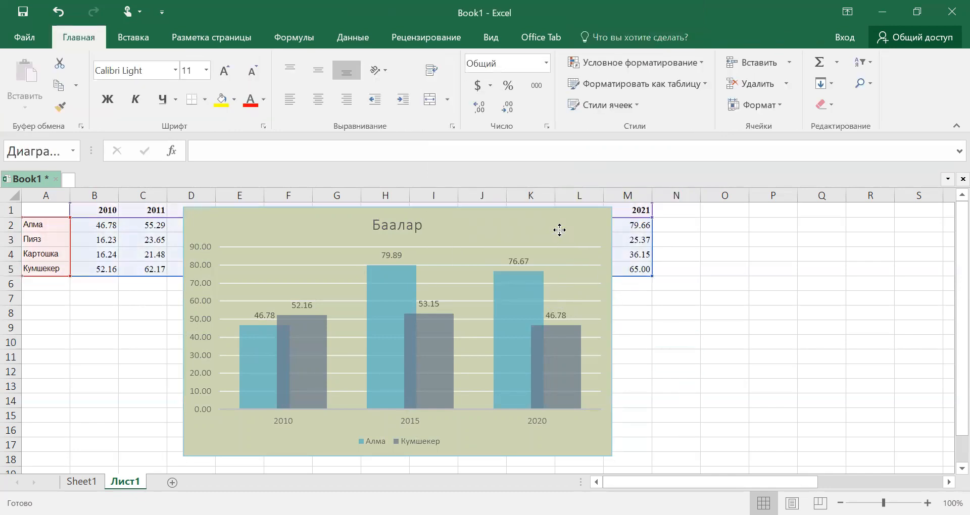
Step: Color all the chart text black and give it a perspective shadow that falls below the letters
click(618, 63)
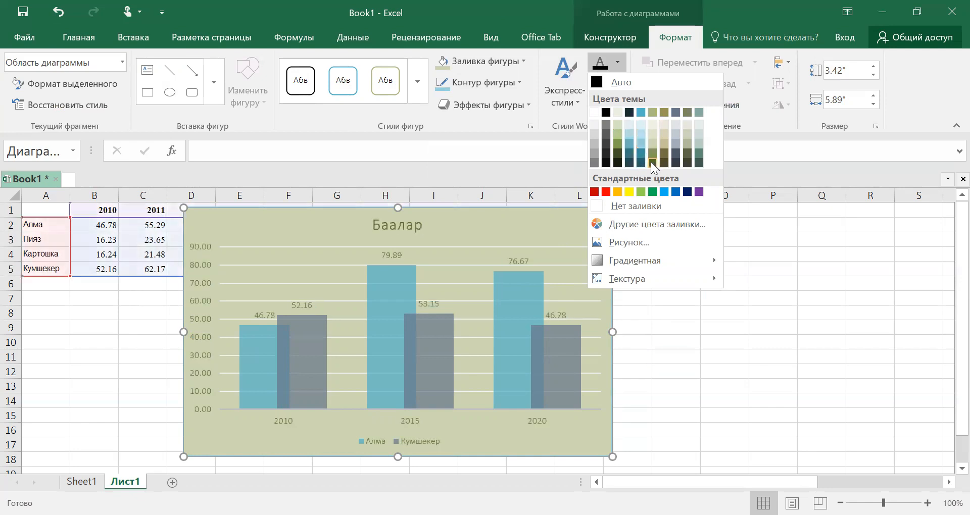
click(606, 112)
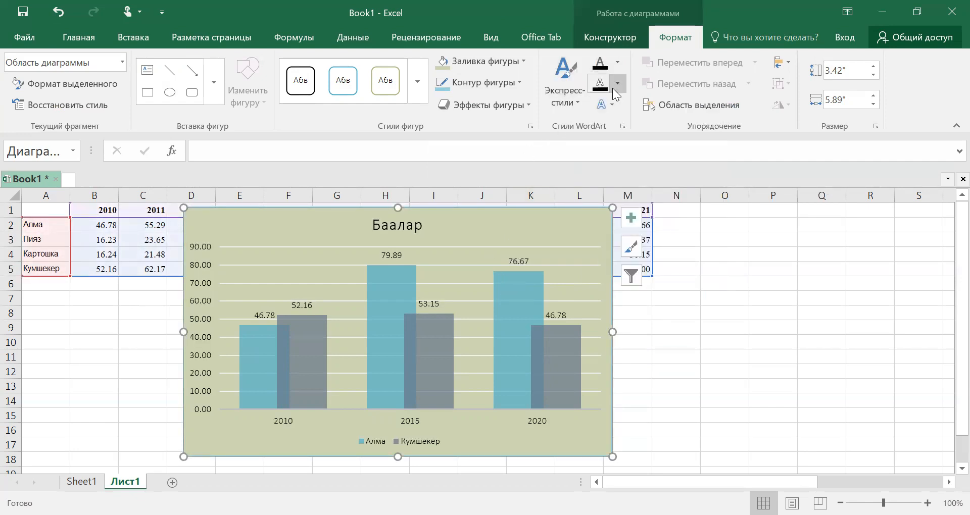
click(613, 108)
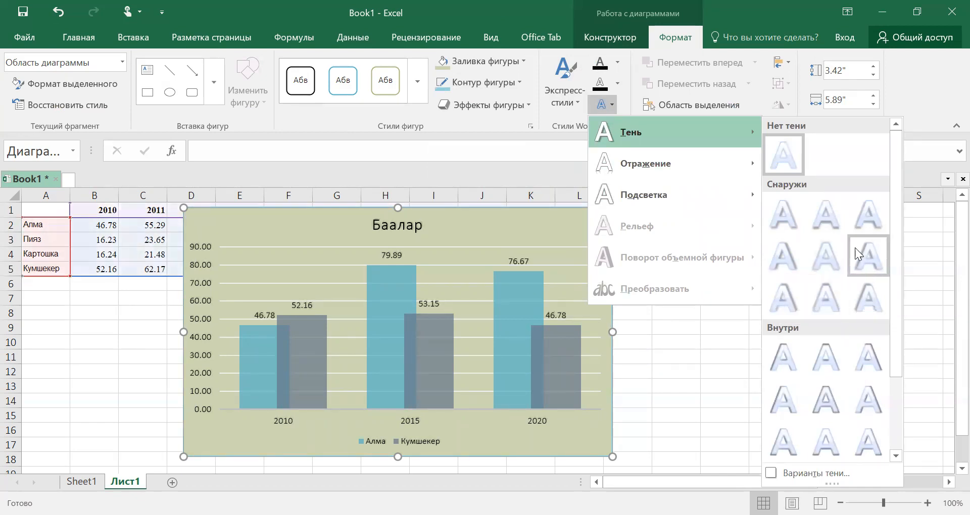
drag(893, 297, 901, 389)
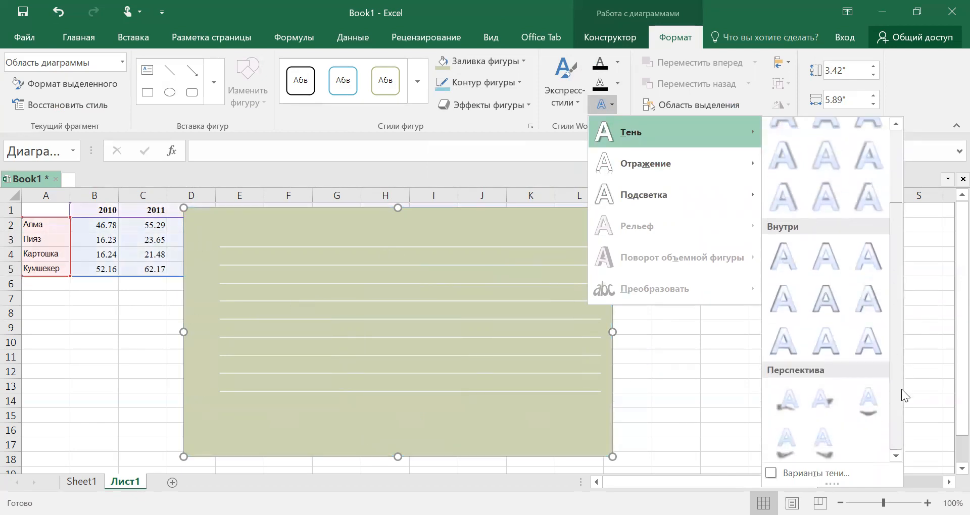
click(865, 403)
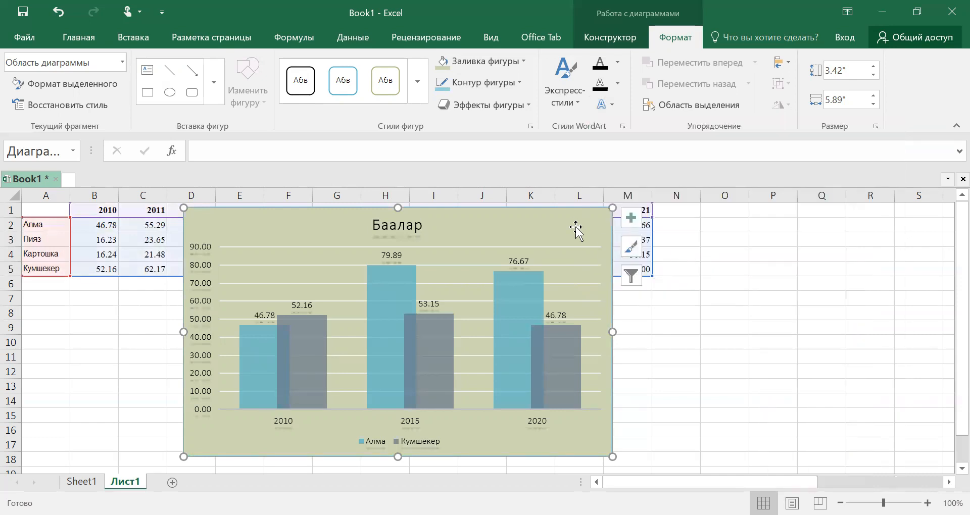
Step: Add a light green glow around the chart area and move the chart over columns F to N
click(528, 103)
mouse_move(533, 141)
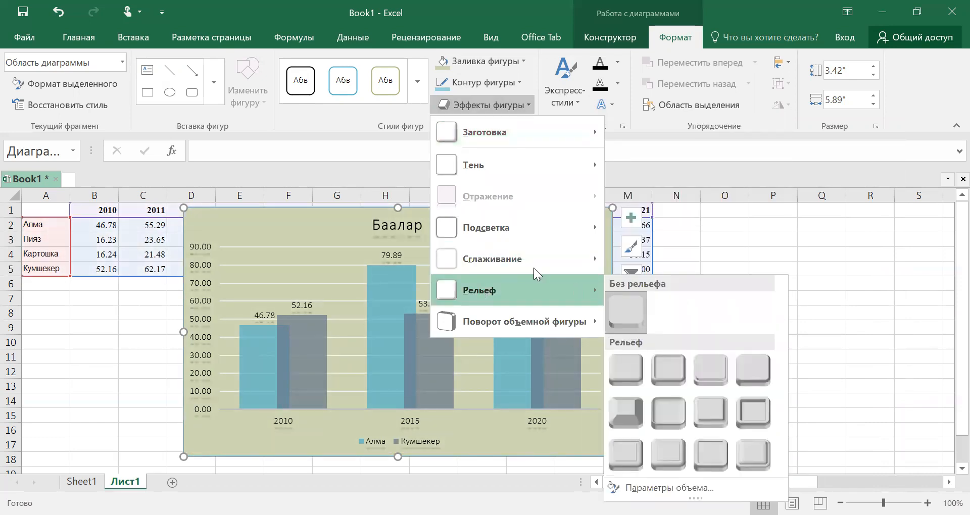
mouse_move(511, 232)
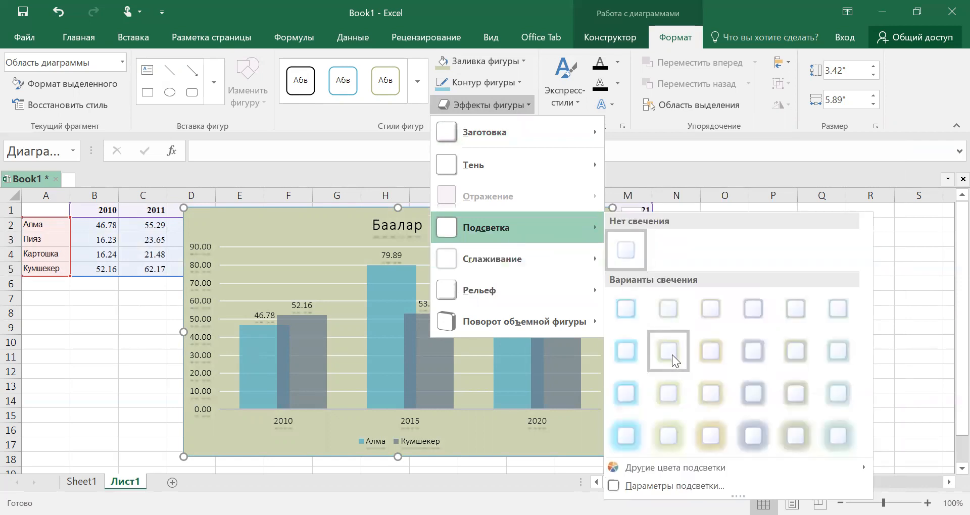
click(669, 392)
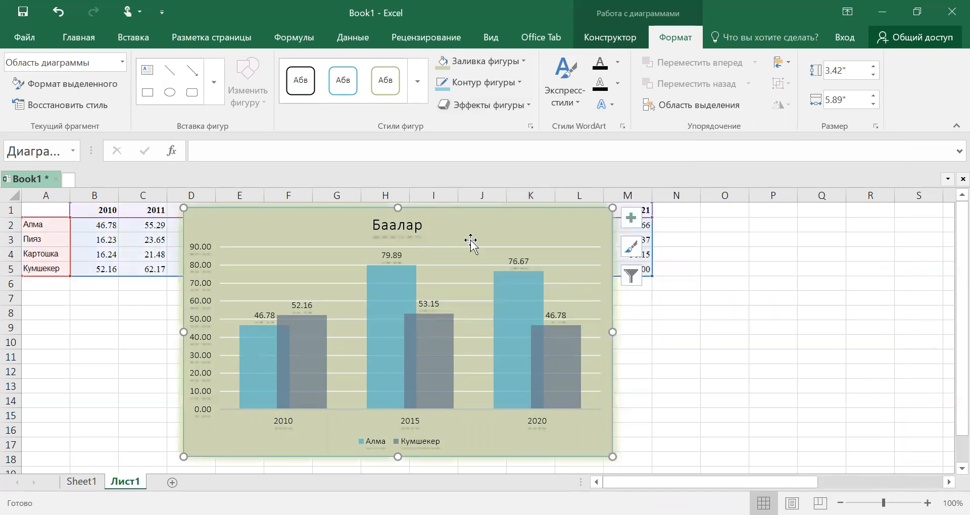
drag(570, 229, 671, 234)
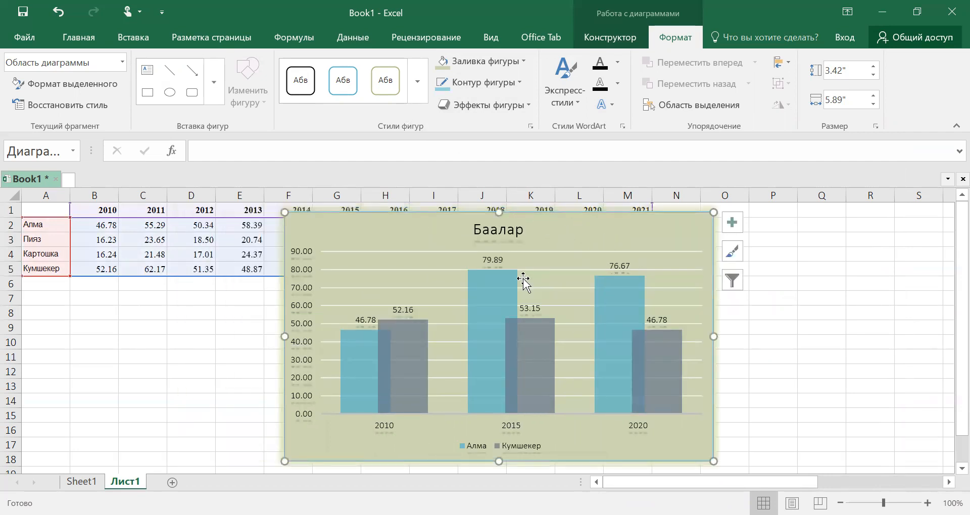
Step: Apply the light blue gradient theme shape style to the chart area and move the chart over columns C to K
click(415, 76)
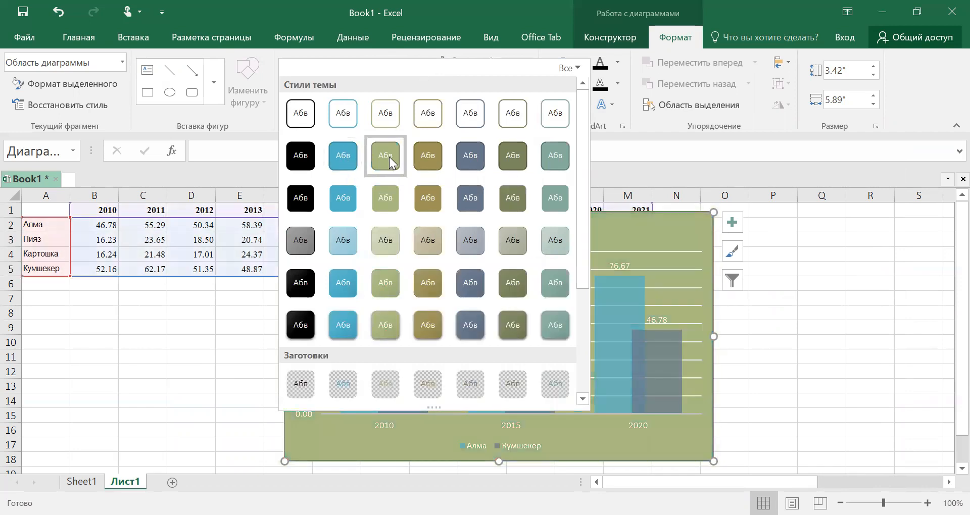
click(345, 242)
drag(566, 232, 615, 158)
drag(638, 237, 639, 236)
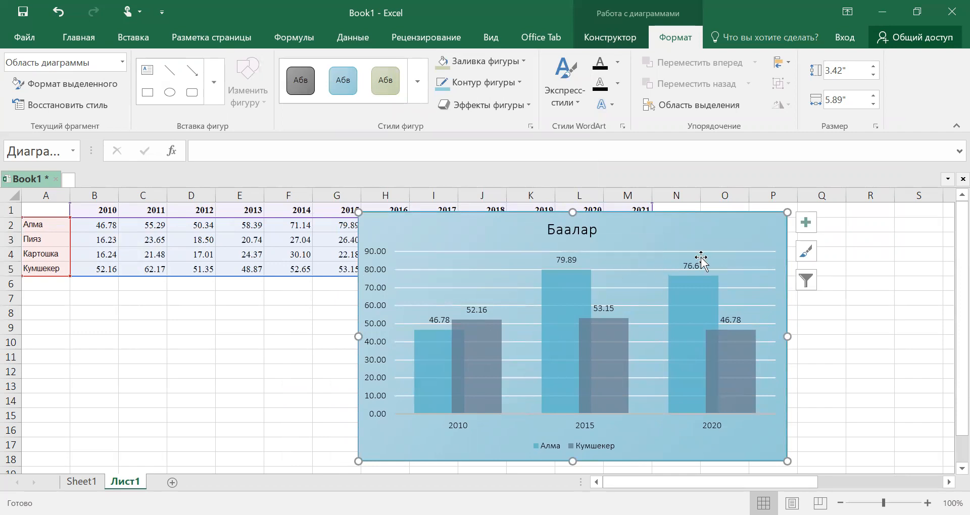
drag(653, 235, 440, 226)
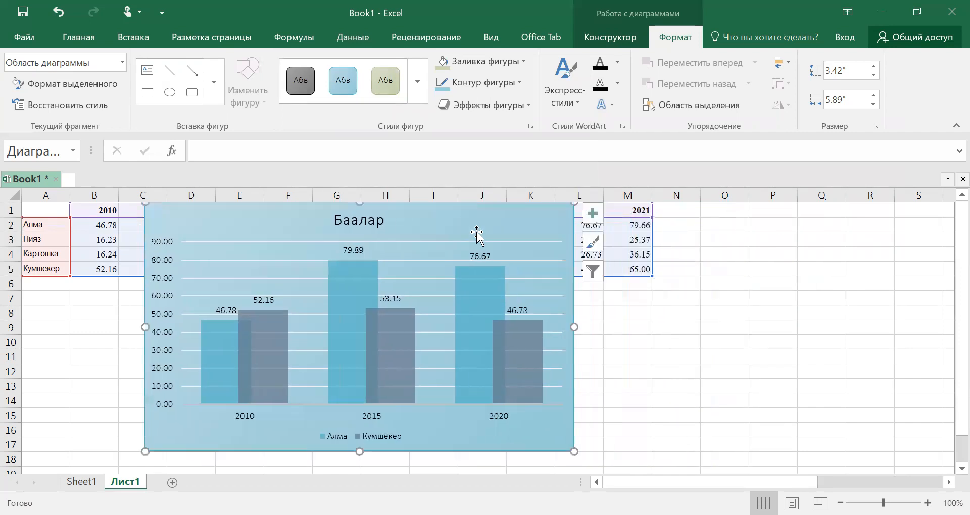
Step: Widen the chart to about 6.36" and set its height to 3.5"
drag(574, 452, 608, 452)
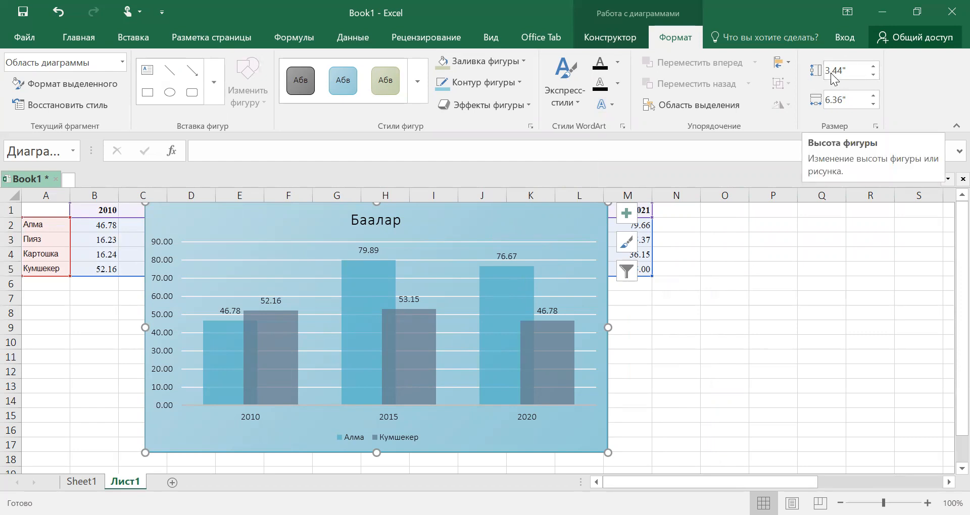
click(872, 65)
click(872, 66)
click(872, 65)
click(873, 65)
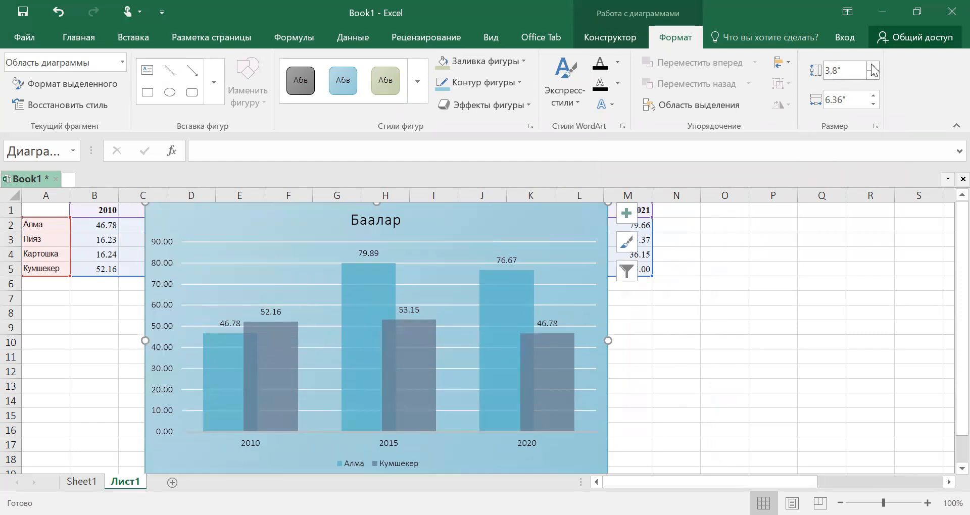
click(872, 65)
click(872, 65)
click(873, 74)
click(874, 74)
click(873, 74)
click(873, 75)
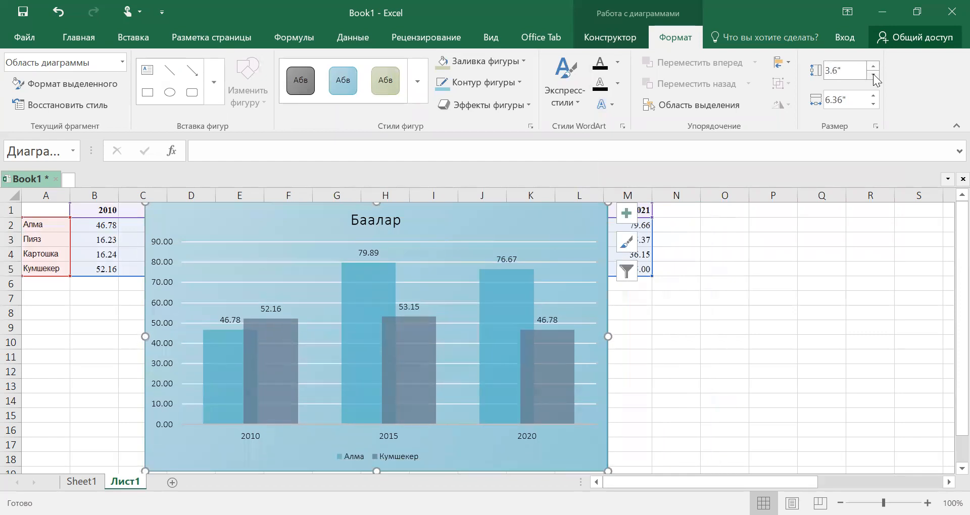
click(873, 74)
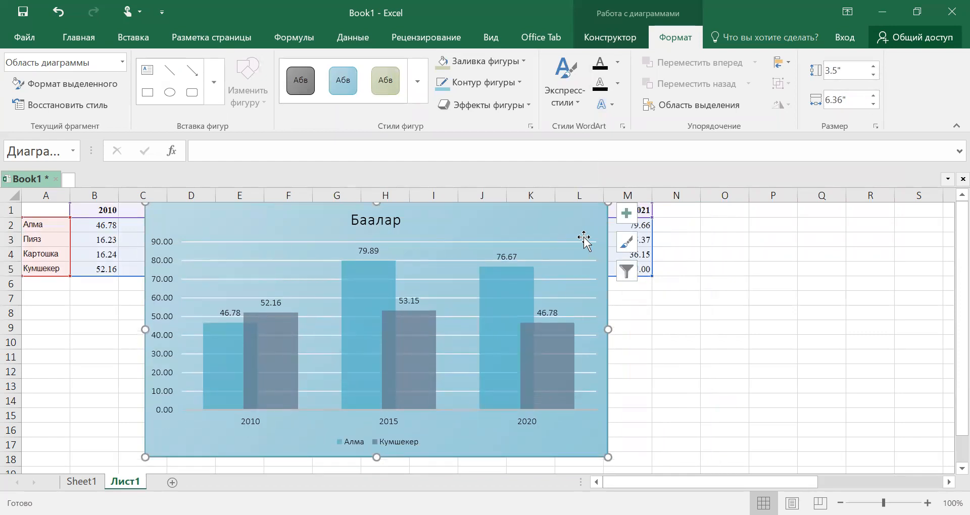
Step: Set the chart's width to 6.3" and keep the chart selected
click(873, 95)
click(874, 96)
click(874, 95)
click(873, 96)
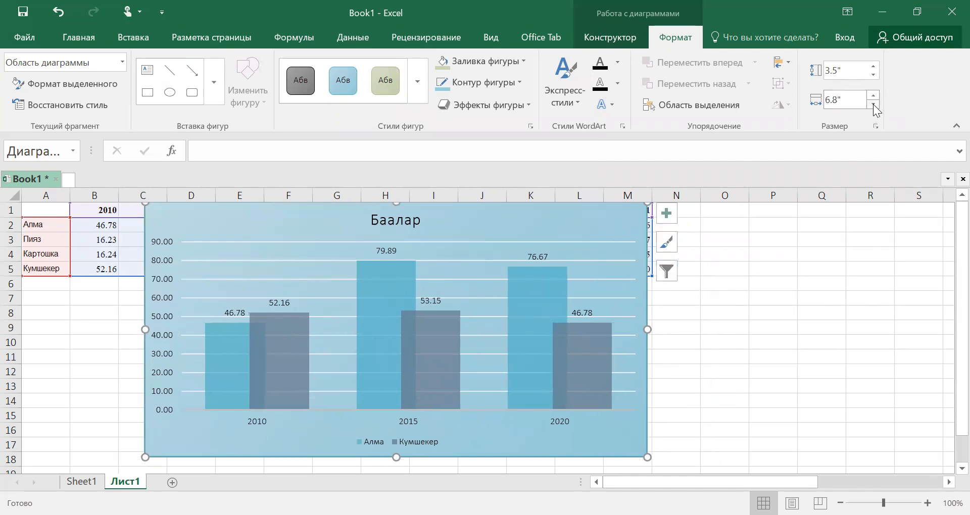
click(874, 104)
click(873, 104)
click(873, 104)
click(873, 104)
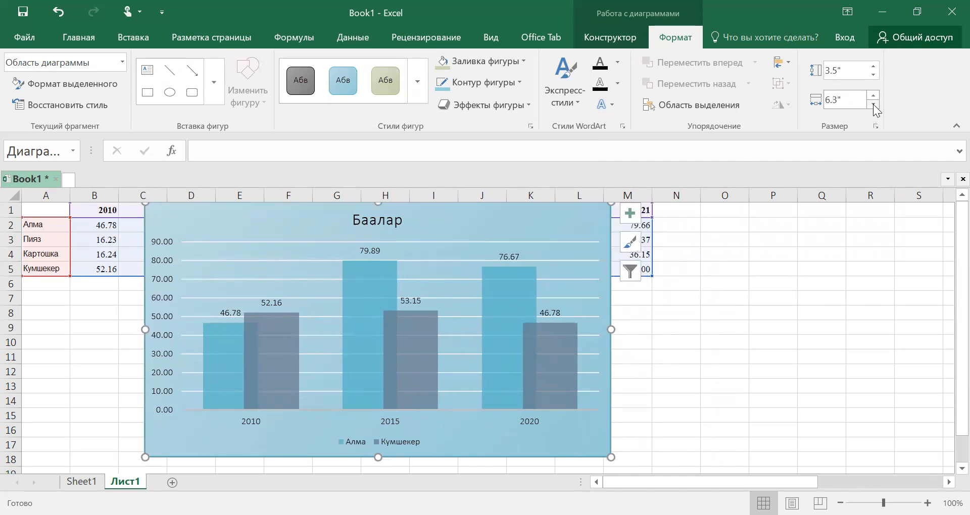
click(873, 104)
click(873, 105)
click(725, 312)
click(554, 230)
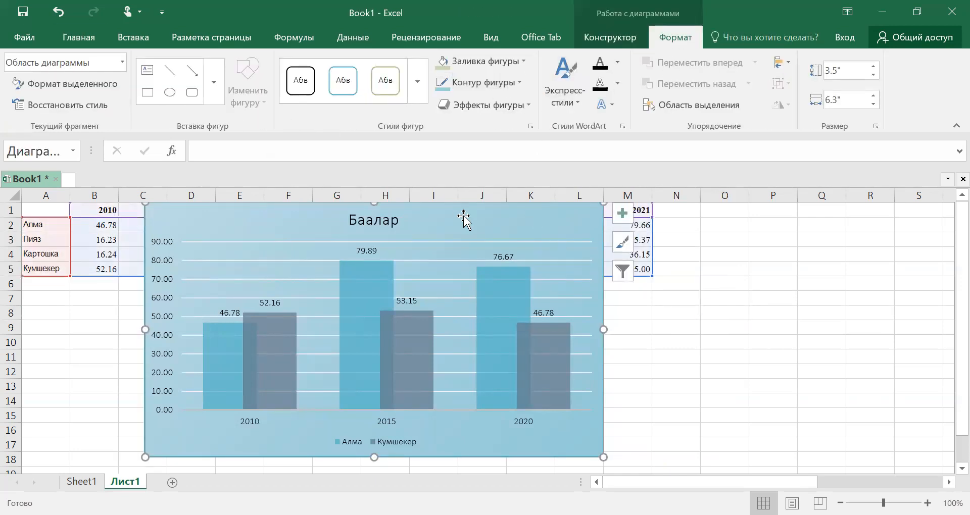
Step: Insert a 1" by 1" curved connector line over the 2020 columns and nudge the plot area slightly up and left
click(505, 304)
click(505, 338)
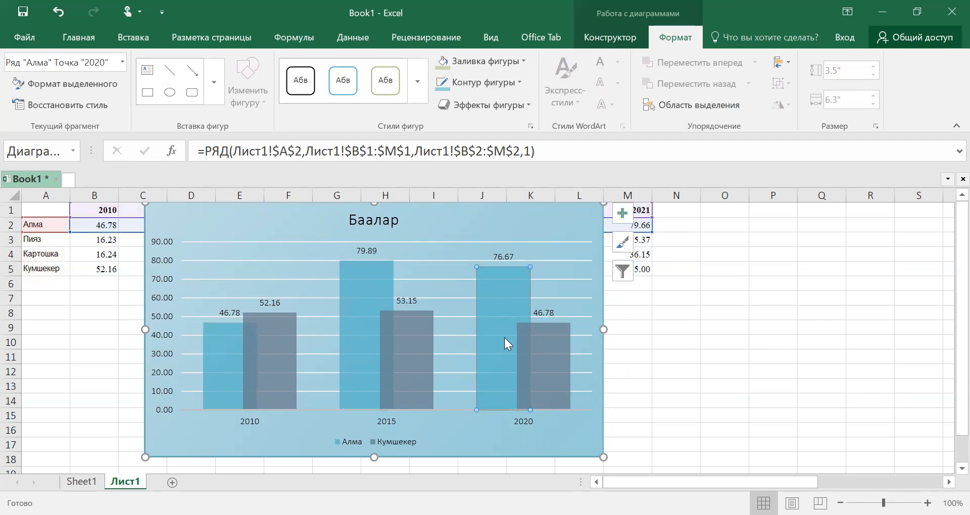
click(520, 349)
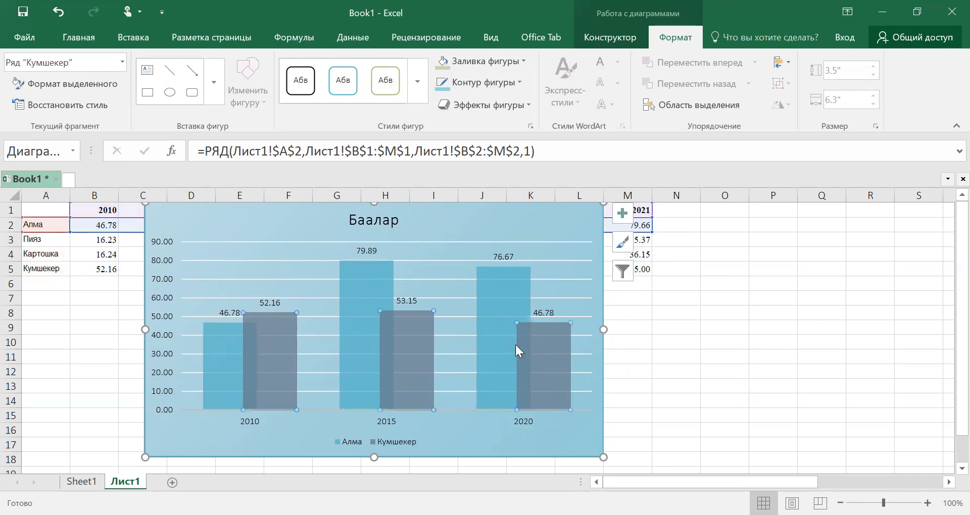
click(214, 93)
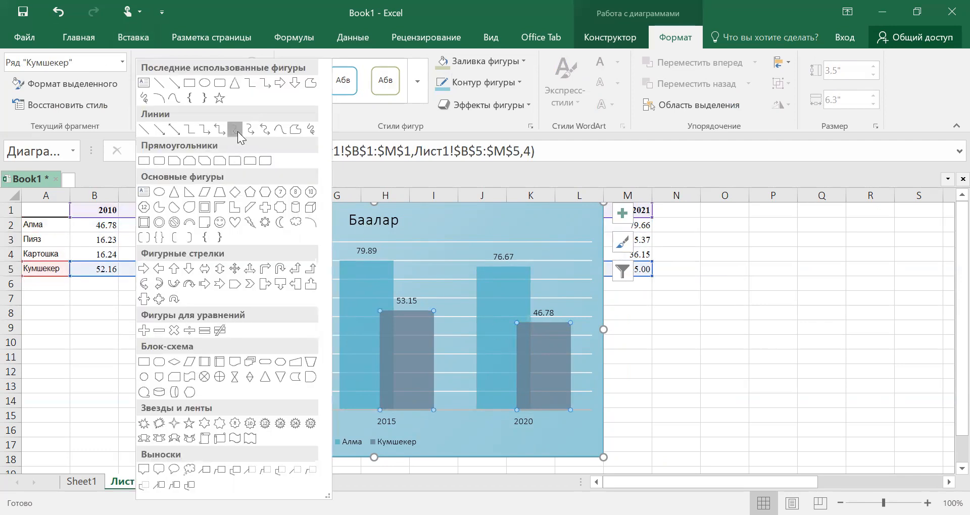
click(493, 249)
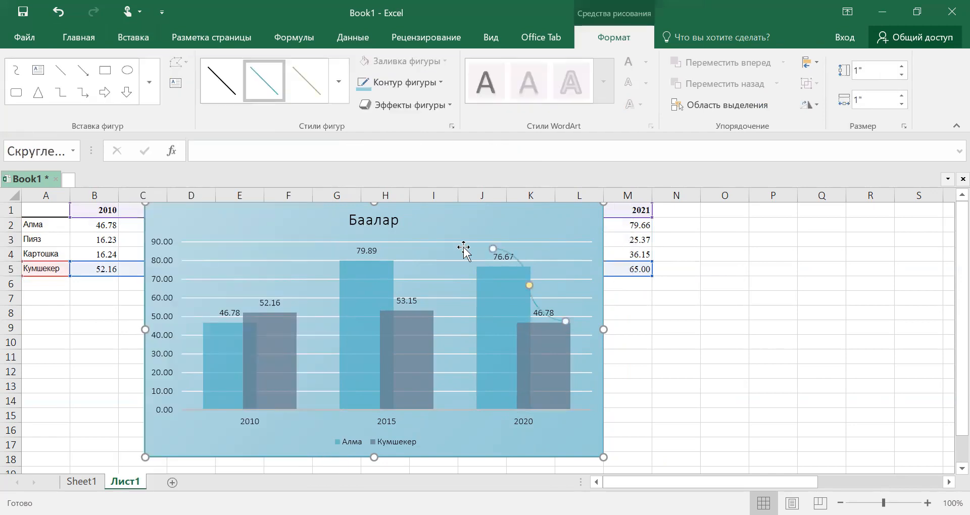
click(466, 251)
mouse_move(465, 251)
mouse_down()
mouse_move(454, 263)
mouse_move(461, 248)
mouse_up()
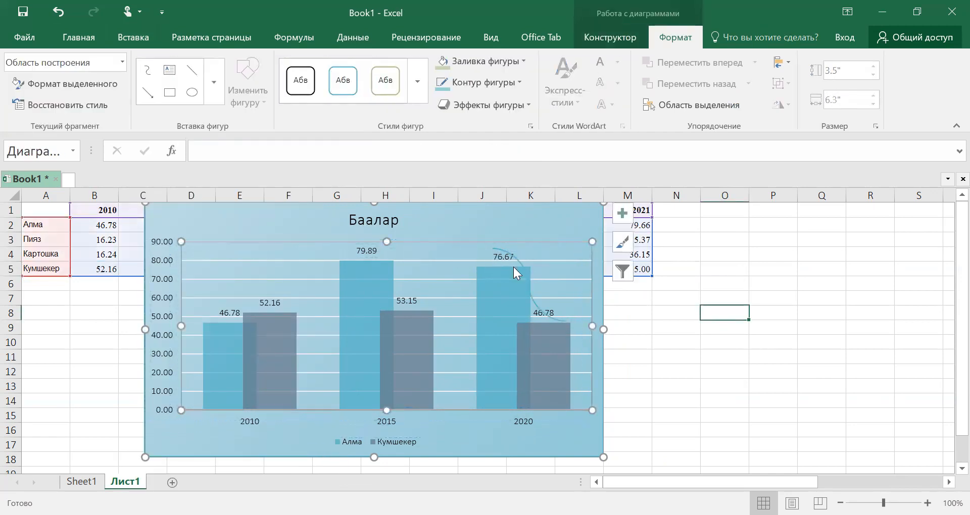
Step: Reshape the curved connector so it runs from above the 2010 Алма column to above the 2015 Алма column
click(531, 287)
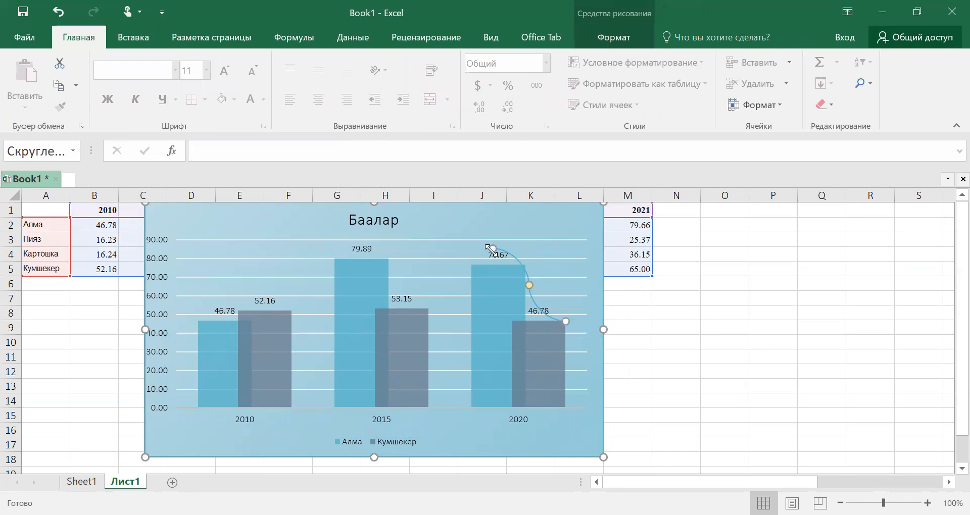
mouse_move(493, 249)
mouse_down()
mouse_move(440, 264)
mouse_move(383, 262)
mouse_move(379, 244)
mouse_move(352, 248)
mouse_up()
drag(470, 298, 532, 258)
drag(347, 245, 212, 307)
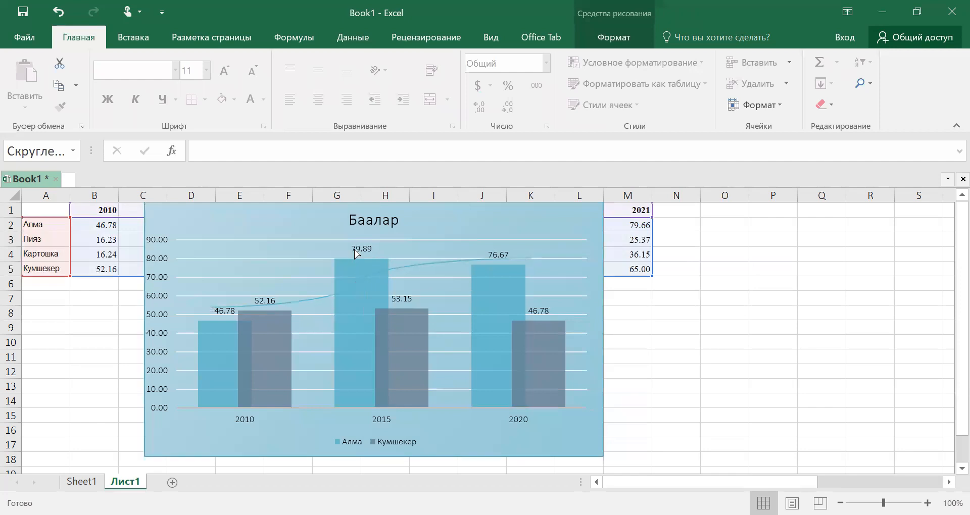
drag(530, 255, 365, 248)
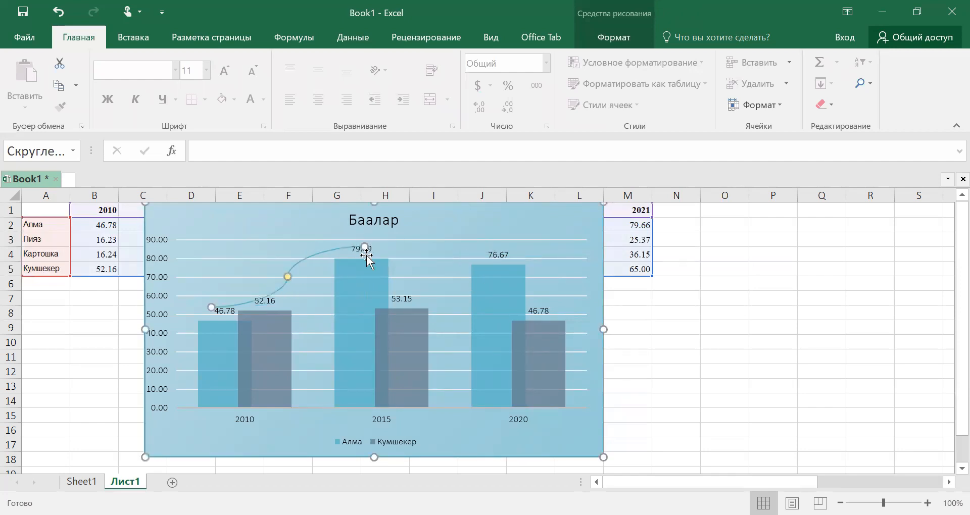